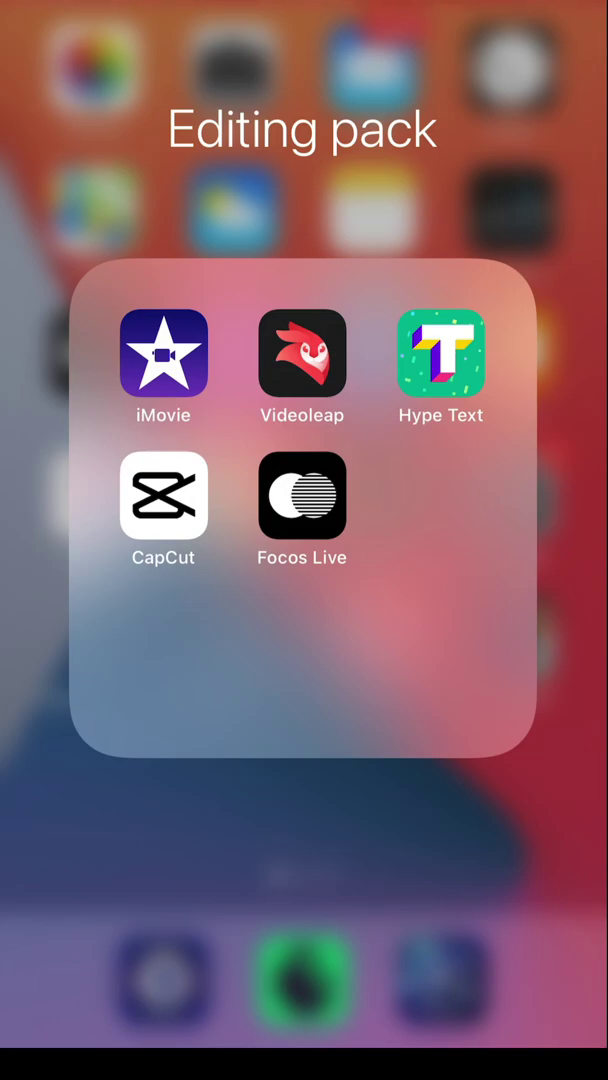
# Create a new CapCut project containing the 00:19 coastal headland landscape video.
pyautogui.click(163, 495)
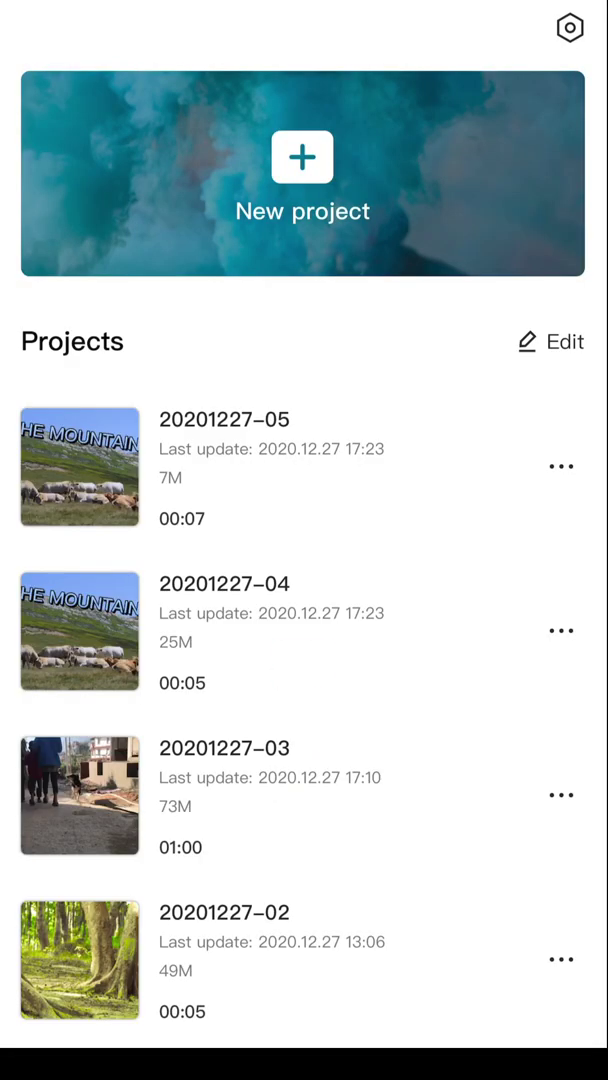
pyautogui.click(302, 157)
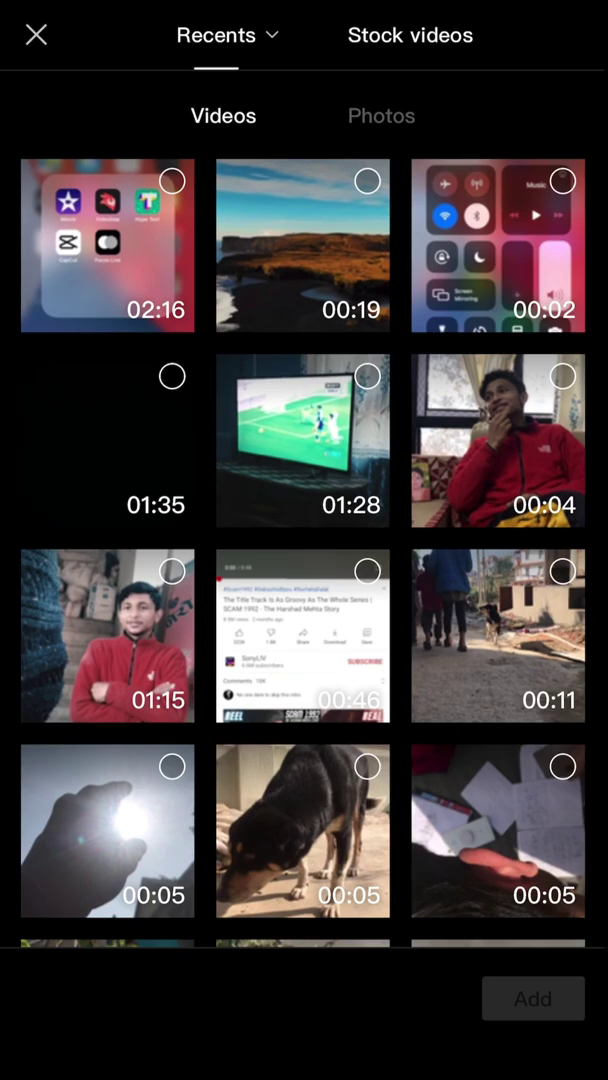
pyautogui.click(302, 245)
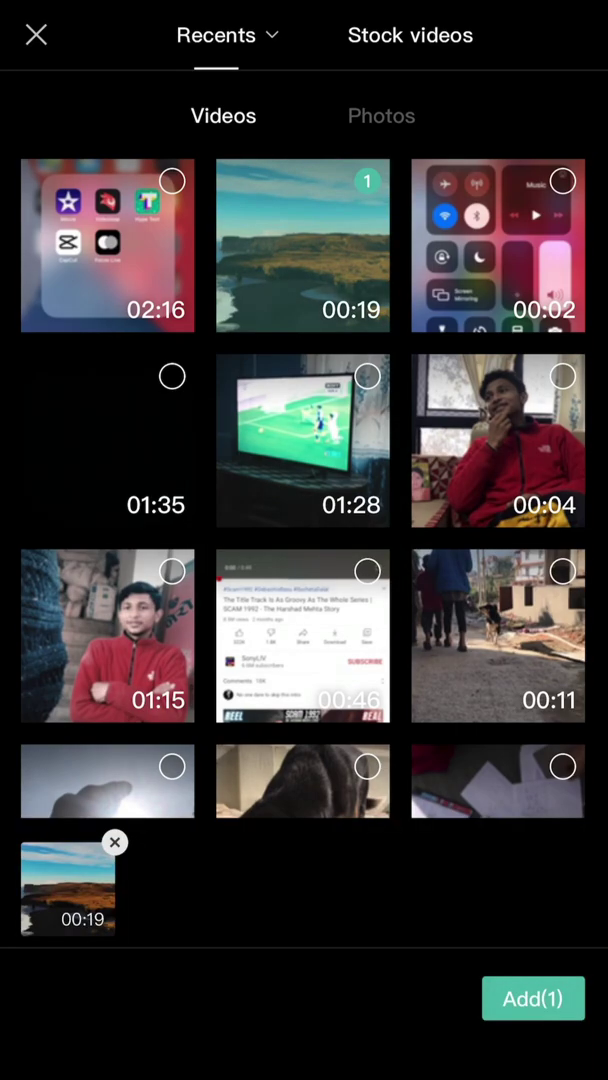
pyautogui.click(532, 998)
pyautogui.moveTo(400, 770); pyautogui.dragTo(300, 770)
pyautogui.moveTo(200, 770); pyautogui.dragTo(400, 770)
pyautogui.moveTo(250, 770); pyautogui.dragTo(390, 770)
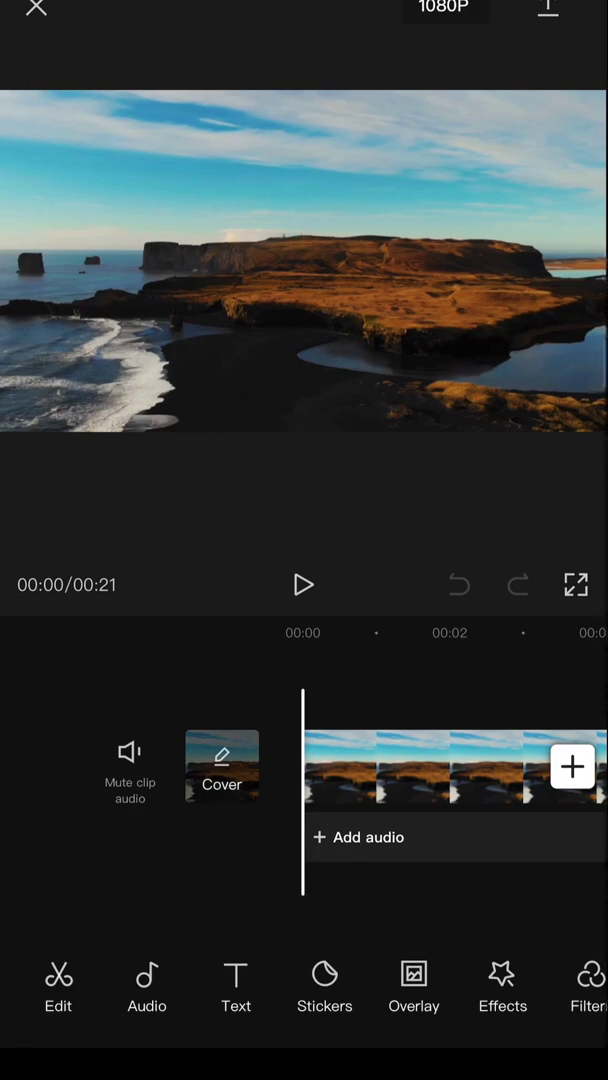
# Return the landscape clip to 00:00 and bring up the Text tools.
pyautogui.moveTo(450, 770)
pyautogui.mouseDown()
pyautogui.moveTo(180, 770)
pyautogui.moveTo(420, 770)
pyautogui.mouseUp()
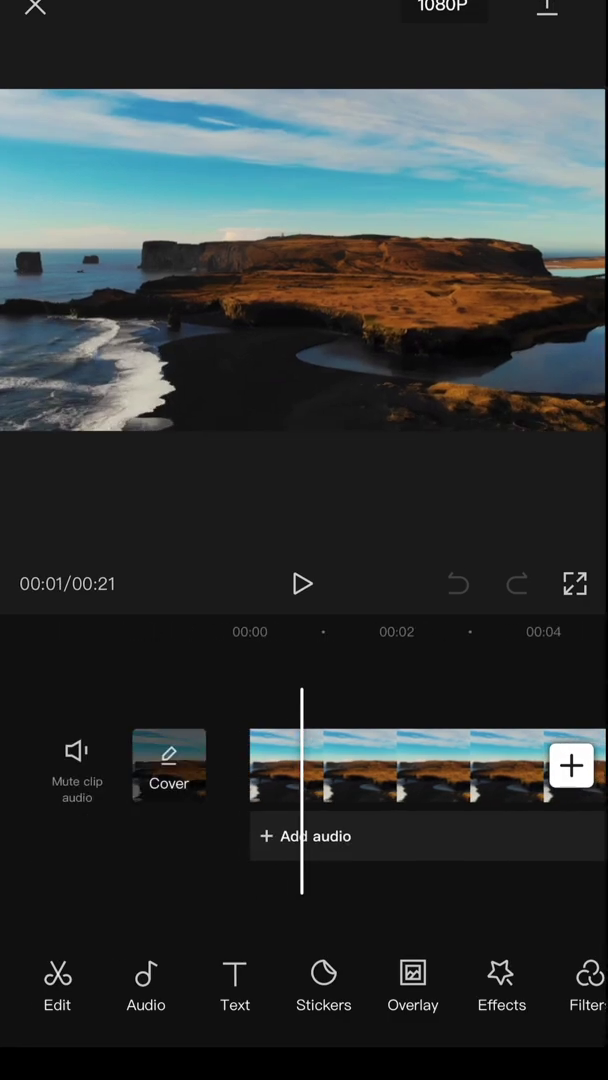
pyautogui.moveTo(350, 770); pyautogui.dragTo(405, 770)
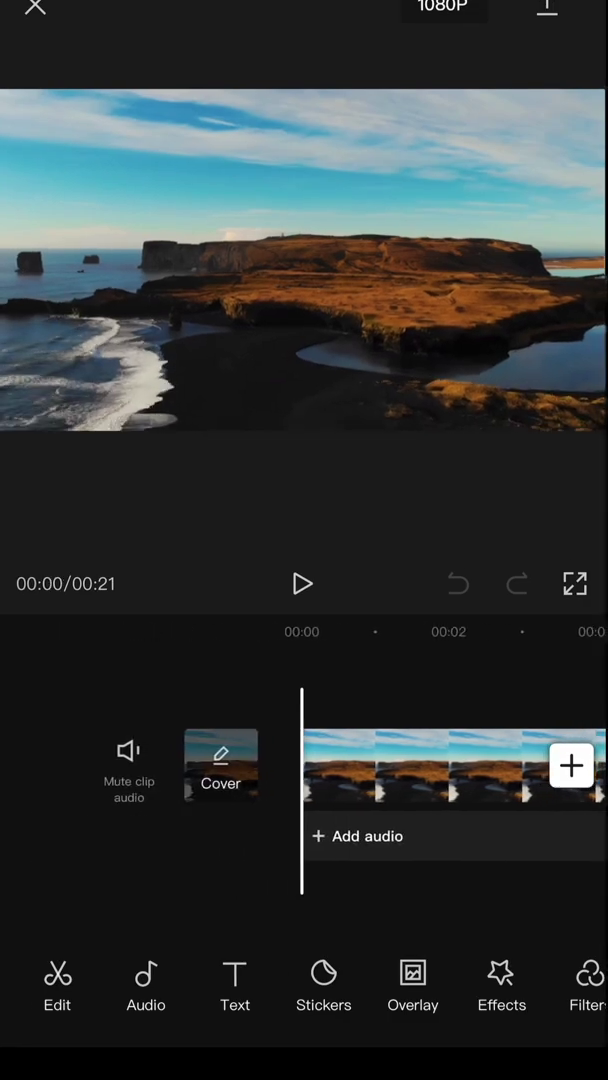
pyautogui.click(235, 985)
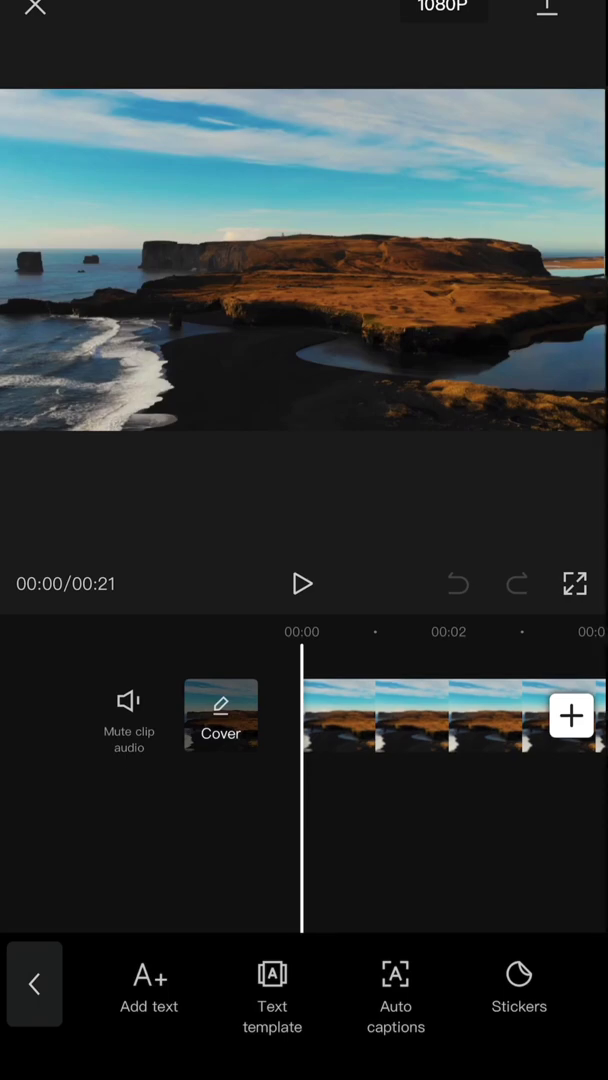
pyautogui.moveTo(450, 715)
pyautogui.mouseDown()
pyautogui.moveTo(120, 715)
pyautogui.moveTo(450, 715)
pyautogui.mouseUp()
# Add a title reading 'THE SEA' in capitals over the headland clip.
pyautogui.click(149, 990)
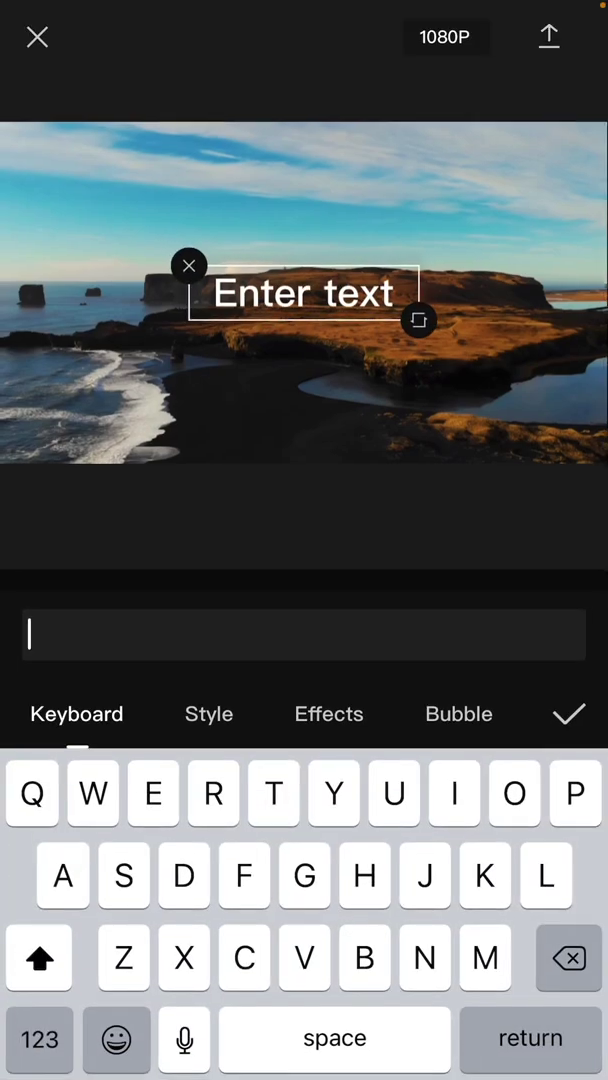
pyautogui.click(39, 958)
pyautogui.click(39, 958)
pyautogui.click(273, 793)
pyautogui.click(39, 958)
pyautogui.click(364, 875)
pyautogui.click(153, 793)
pyautogui.click(334, 1038)
pyautogui.click(123, 875)
pyautogui.click(153, 793)
pyautogui.click(62, 875)
pyautogui.click(569, 713)
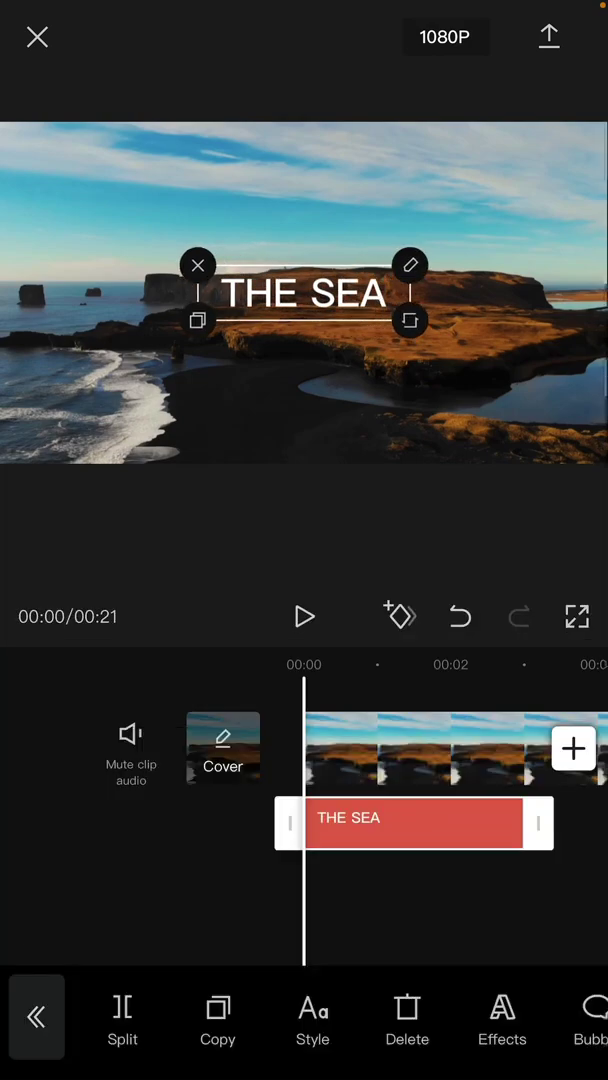
pyautogui.moveTo(450, 750); pyautogui.dragTo(388, 750)
# Stretch the THE SEA text clip along the landscape clip, then return to the two-second mark.
pyautogui.moveTo(476, 823); pyautogui.dragTo(320, 823)
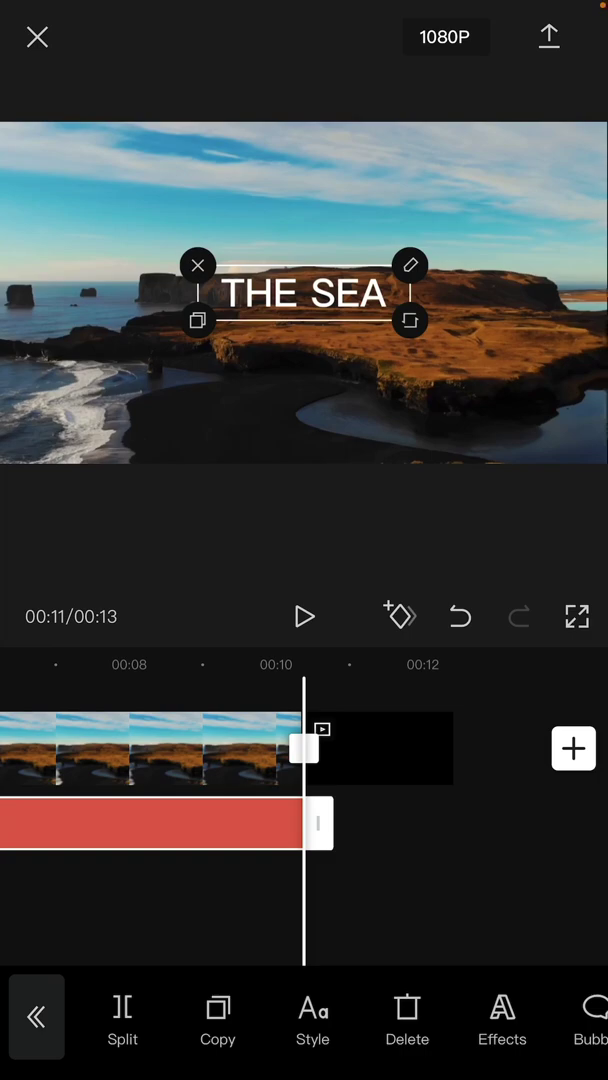
pyautogui.moveTo(200, 750); pyautogui.dragTo(350, 750)
pyautogui.moveTo(150, 750); pyautogui.dragTo(550, 750)
pyautogui.moveTo(250, 750); pyautogui.dragTo(350, 750)
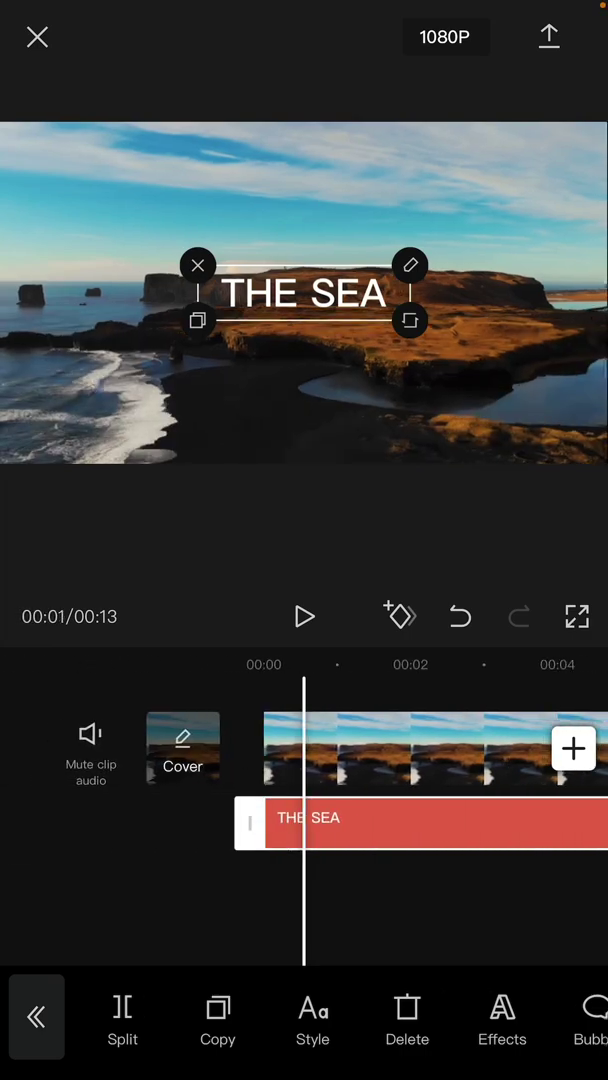
pyautogui.moveTo(400, 750); pyautogui.dragTo(326, 750)
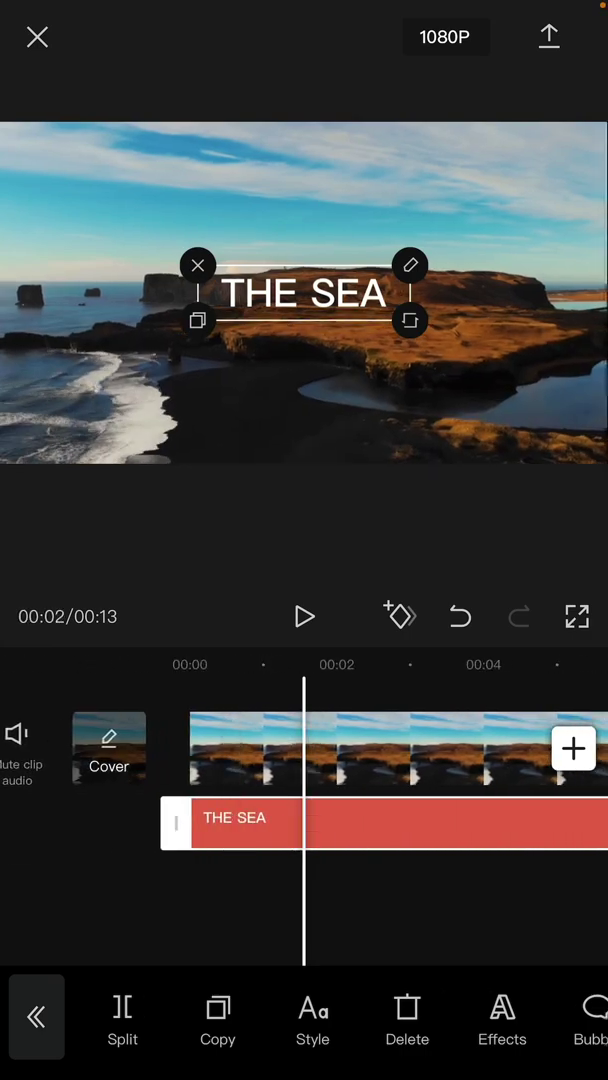
# Move the THE SEA title up and right until it sits just above the headland ridge.
pyautogui.moveTo(304, 292); pyautogui.dragTo(381, 260)
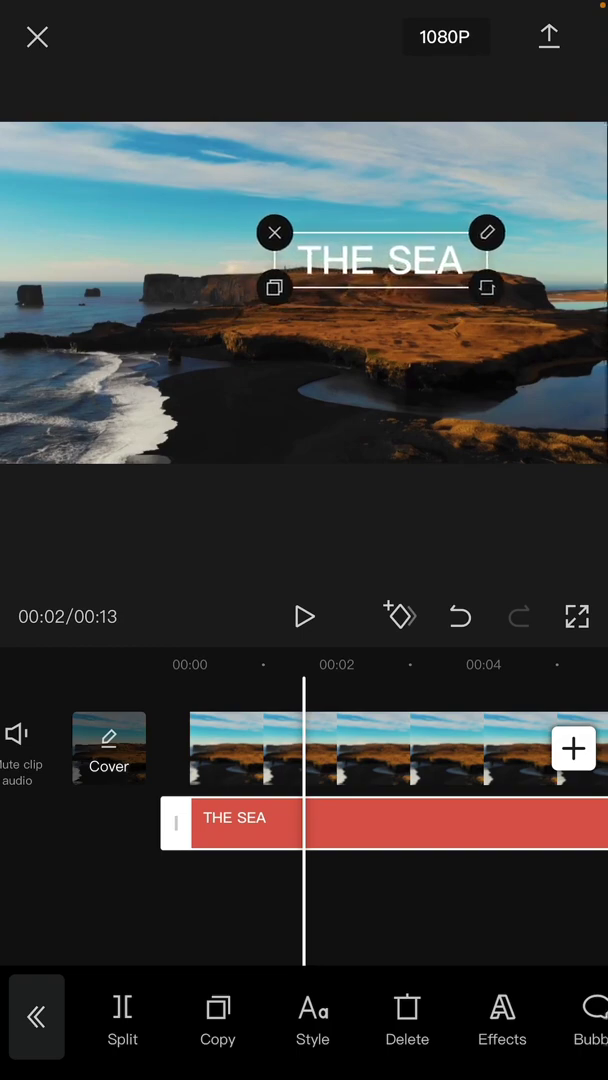
pyautogui.moveTo(381, 260); pyautogui.dragTo(370, 258)
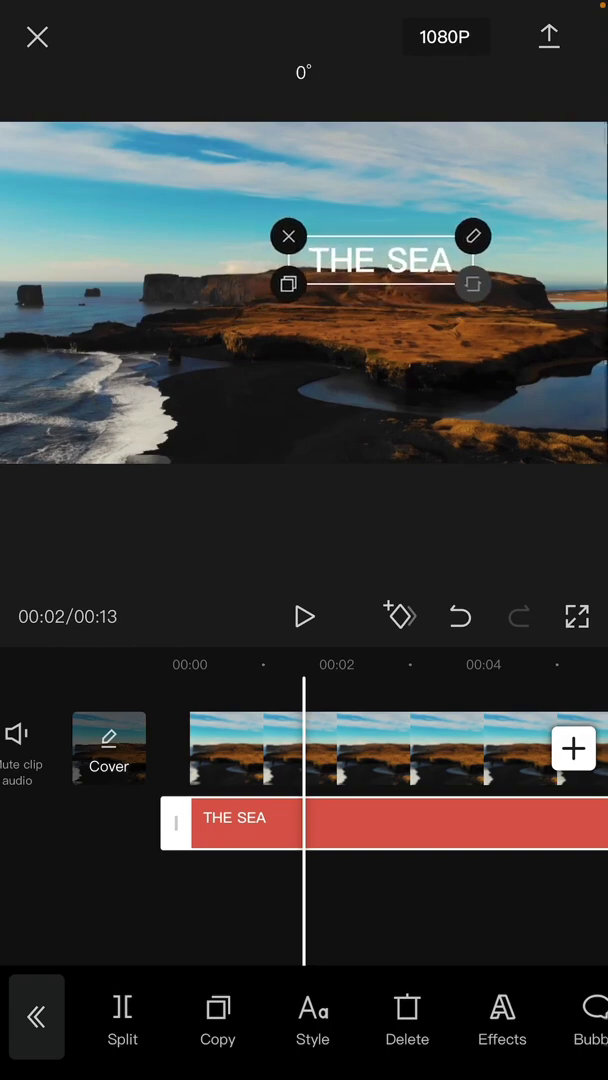
pyautogui.click(450, 900)
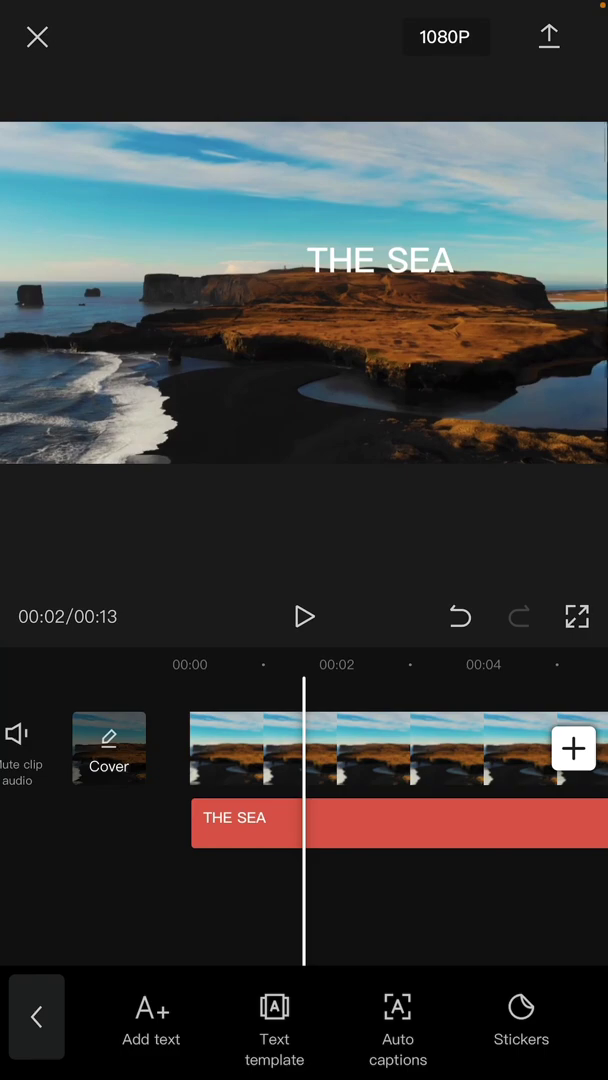
pyautogui.click(400, 823)
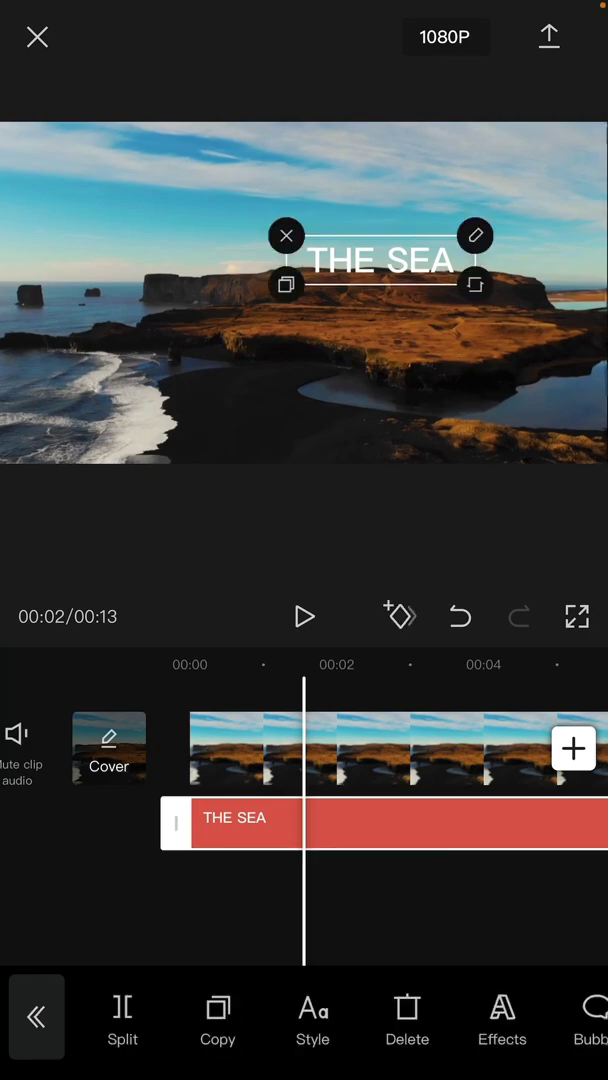
pyautogui.moveTo(381, 260); pyautogui.dragTo(387, 264)
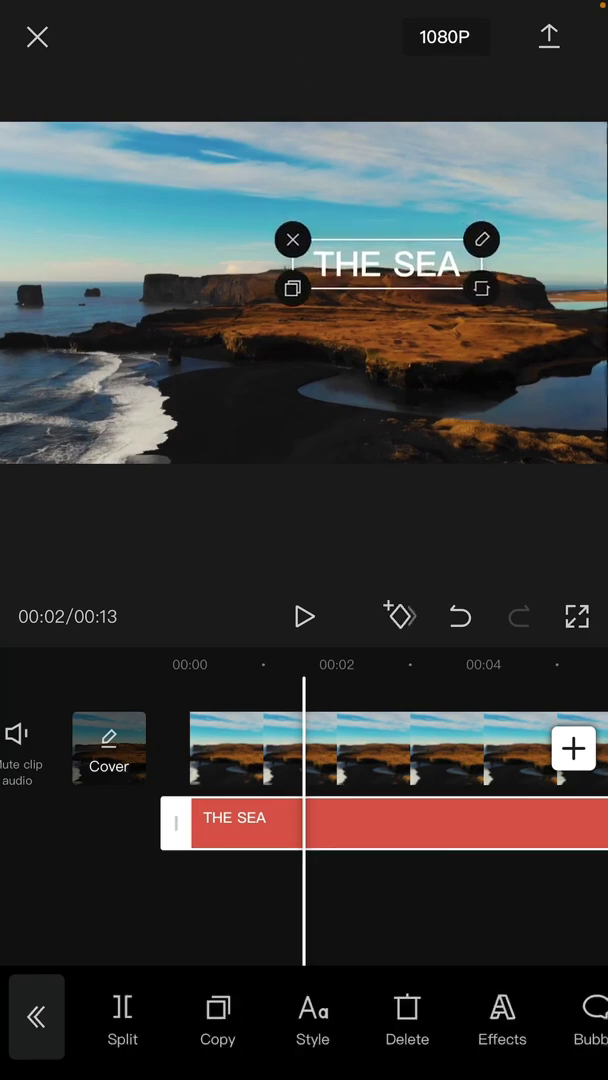
pyautogui.click(450, 900)
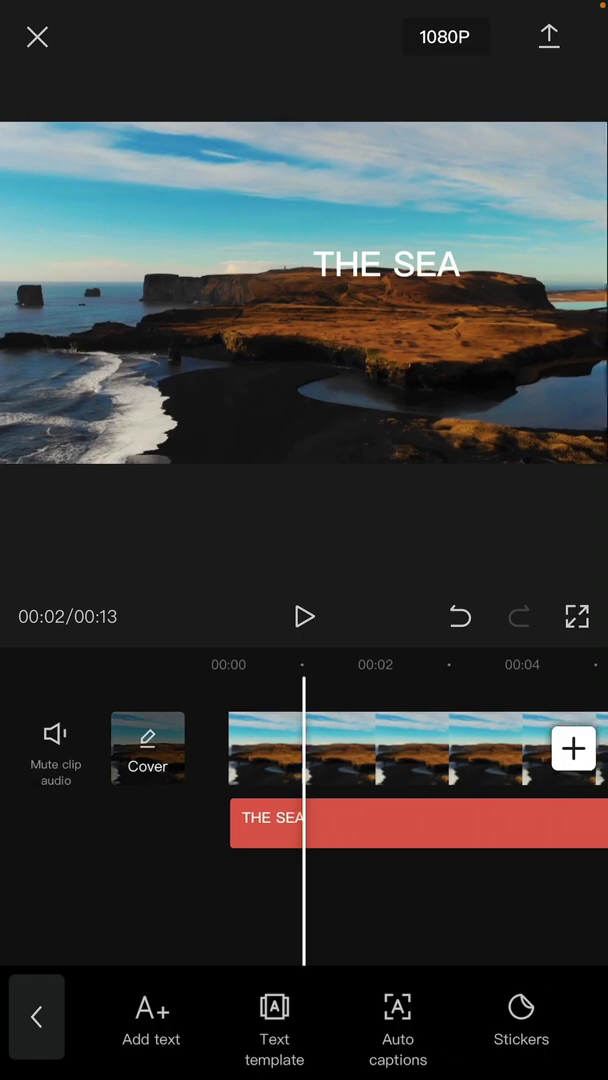
pyautogui.moveTo(480, 760)
pyautogui.mouseDown()
pyautogui.moveTo(190, 760)
pyautogui.moveTo(480, 760)
pyautogui.moveTo(415, 760)
pyautogui.mouseUp()
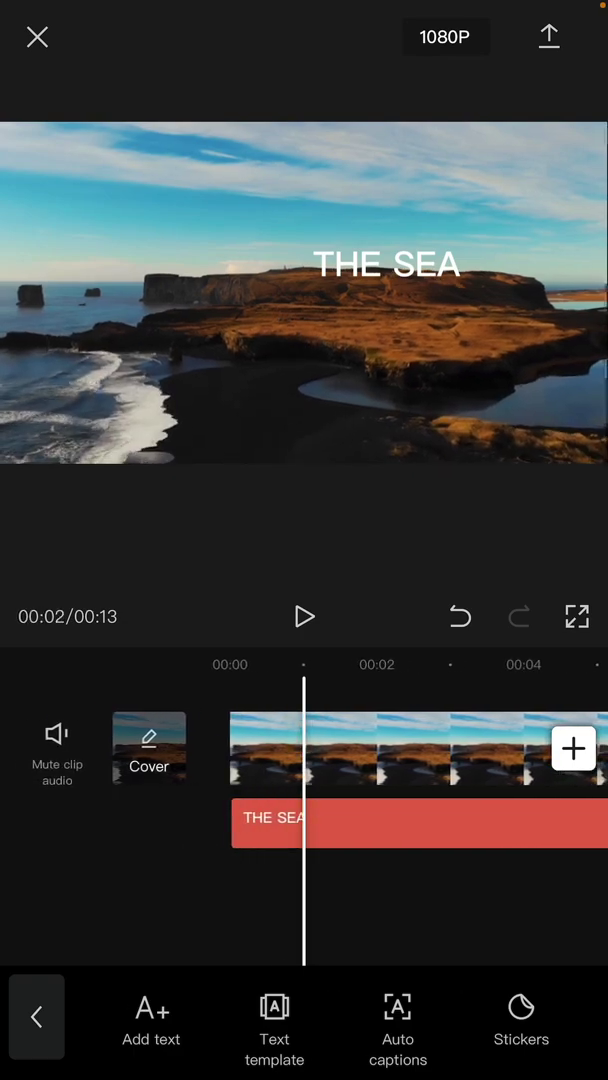
pyautogui.click(420, 822)
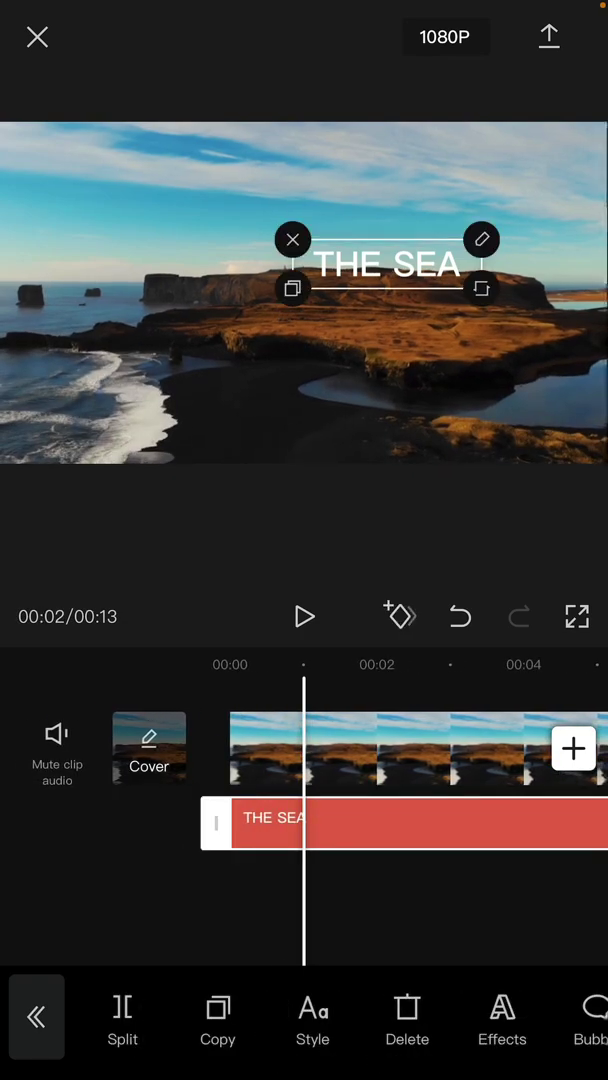
# Give the THE SEA title the pink neon ART effect, then return to the start.
pyautogui.click(502, 1015)
pyautogui.scroll(-5, 304, 900)
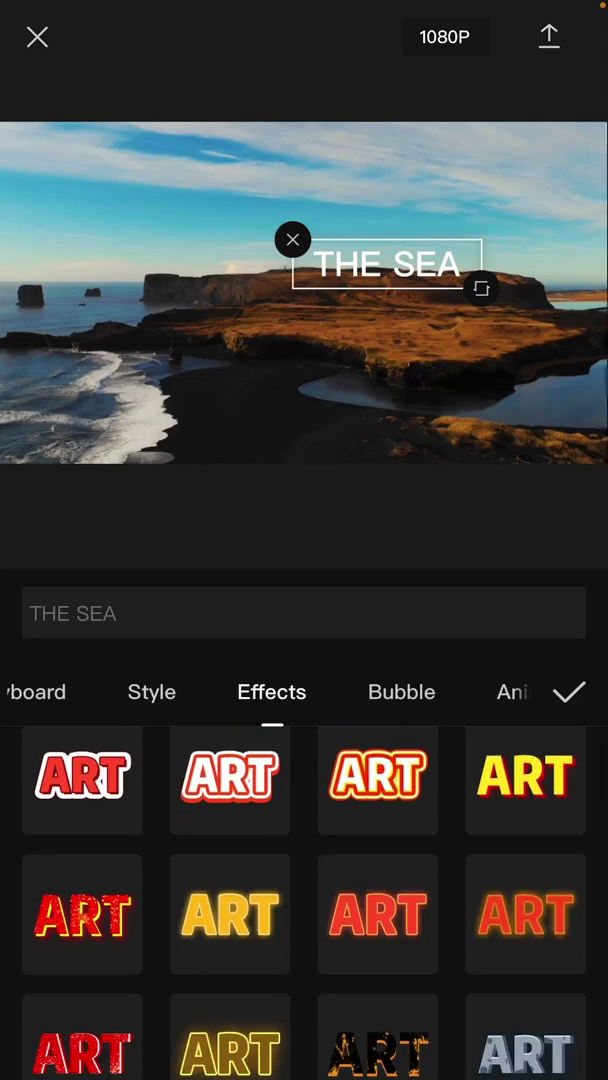
pyautogui.scroll(-3, 304, 900)
pyautogui.scroll(-2, 304, 900)
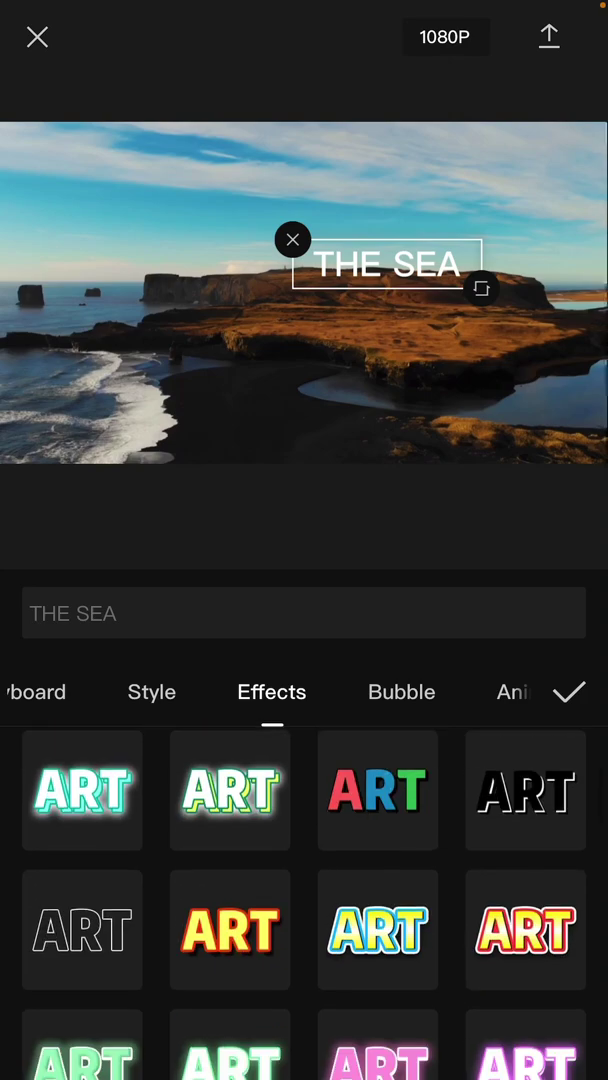
pyautogui.scroll(-2, 304, 900)
pyautogui.scroll(-3, 304, 900)
pyautogui.scroll(-2, 304, 900)
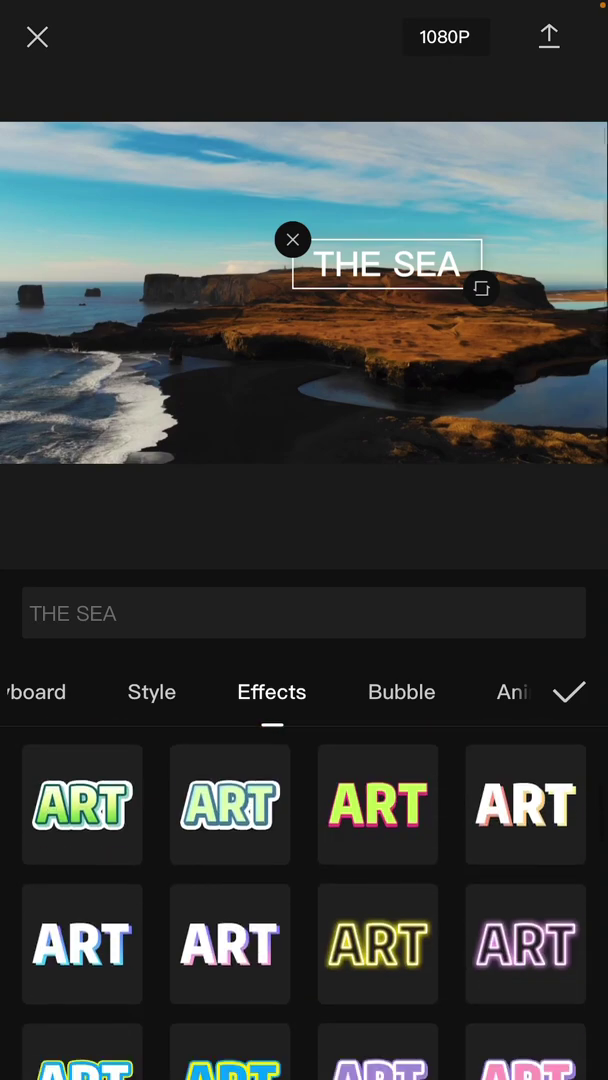
pyautogui.scroll(-2, 304, 900)
pyautogui.scroll(-3, 304, 900)
pyautogui.scroll(-2, 304, 900)
pyautogui.scroll(-3, 304, 900)
pyautogui.scroll(-2, 304, 900)
pyautogui.scroll(-1, 304, 900)
pyautogui.click(377, 903)
pyautogui.click(230, 903)
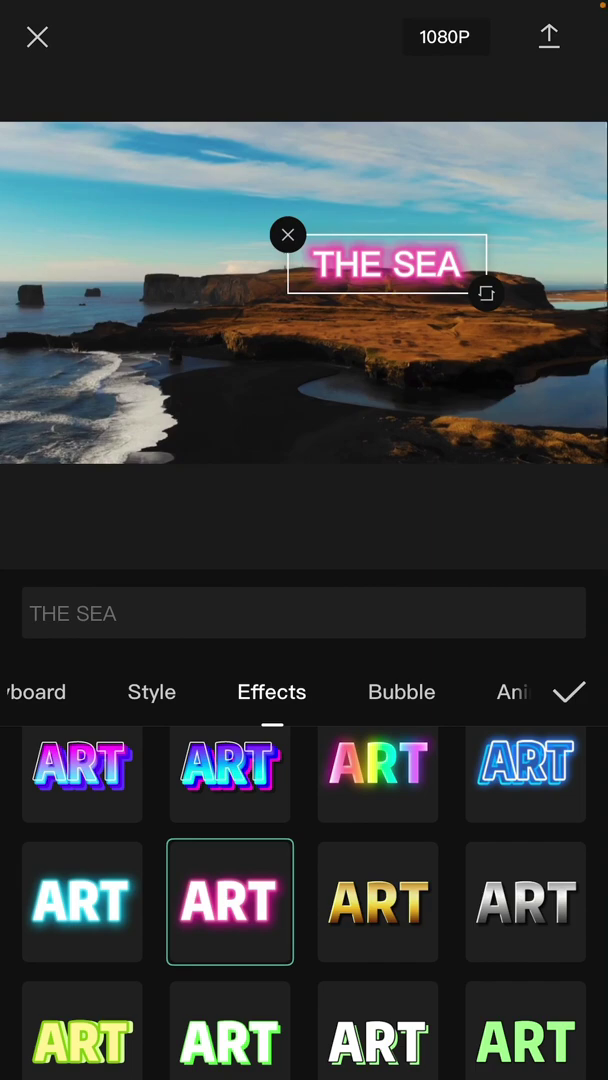
pyautogui.click(569, 692)
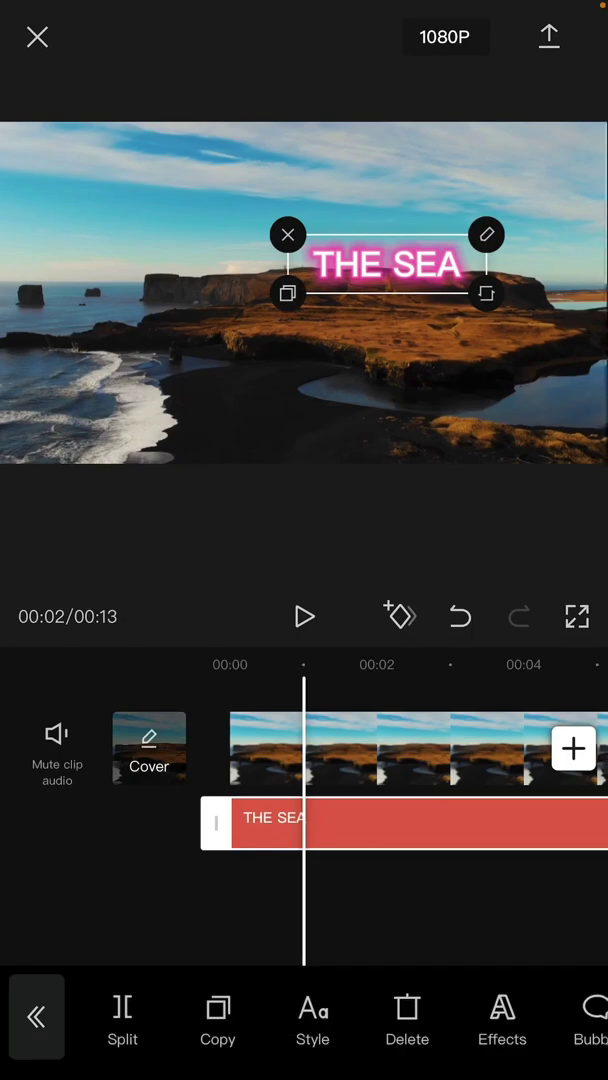
pyautogui.moveTo(400, 720); pyautogui.dragTo(250, 720)
pyautogui.click(300, 880)
pyautogui.moveTo(150, 715); pyautogui.dragTo(450, 715)
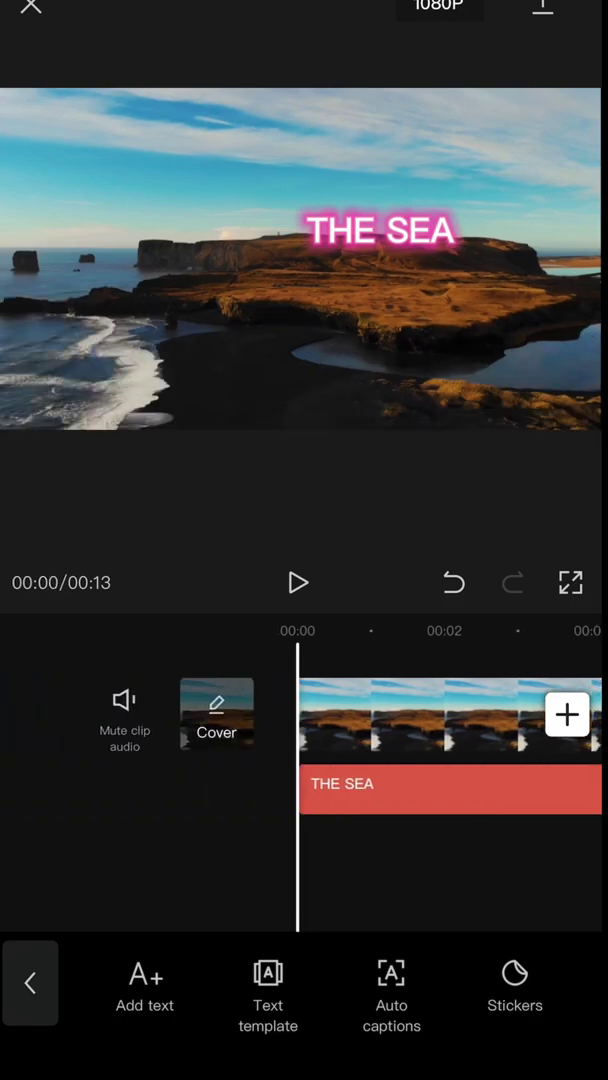
# Export the THE SEA video to the device and leave the share screen.
pyautogui.moveTo(450, 715); pyautogui.dragTo(345, 715)
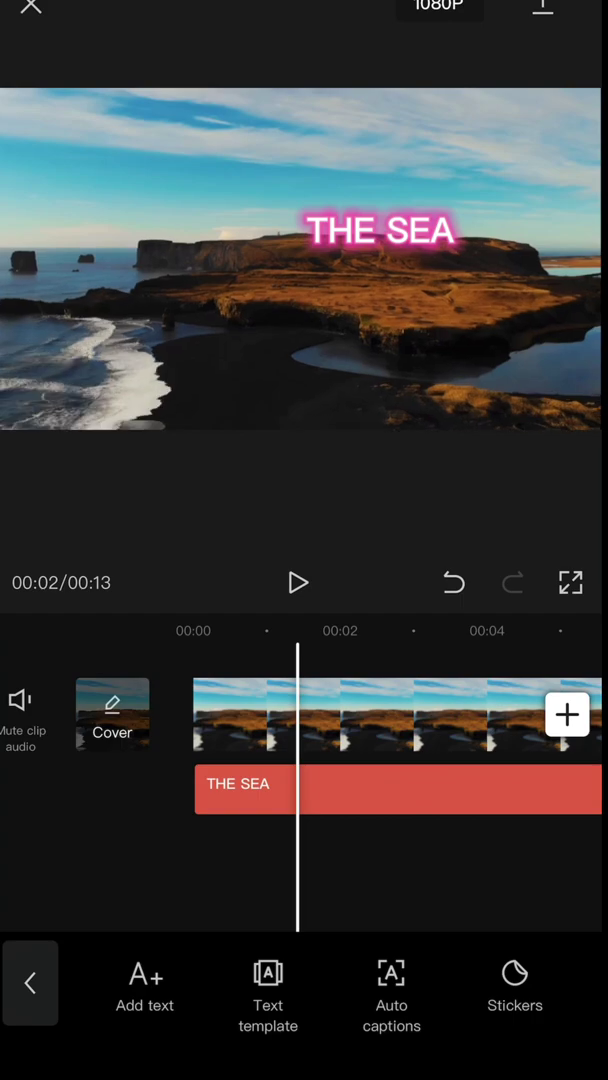
pyautogui.click(543, 8)
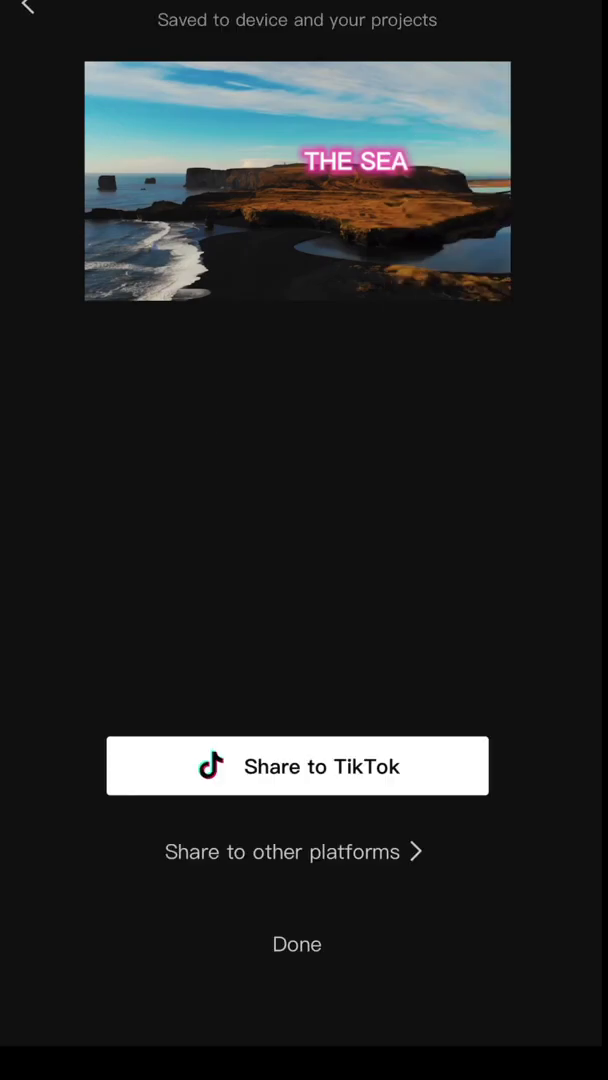
pyautogui.click(297, 943)
# Start a new project with the exported THE SEA video and delete its default ending clip.
pyautogui.click(31, 8)
pyautogui.click(297, 170)
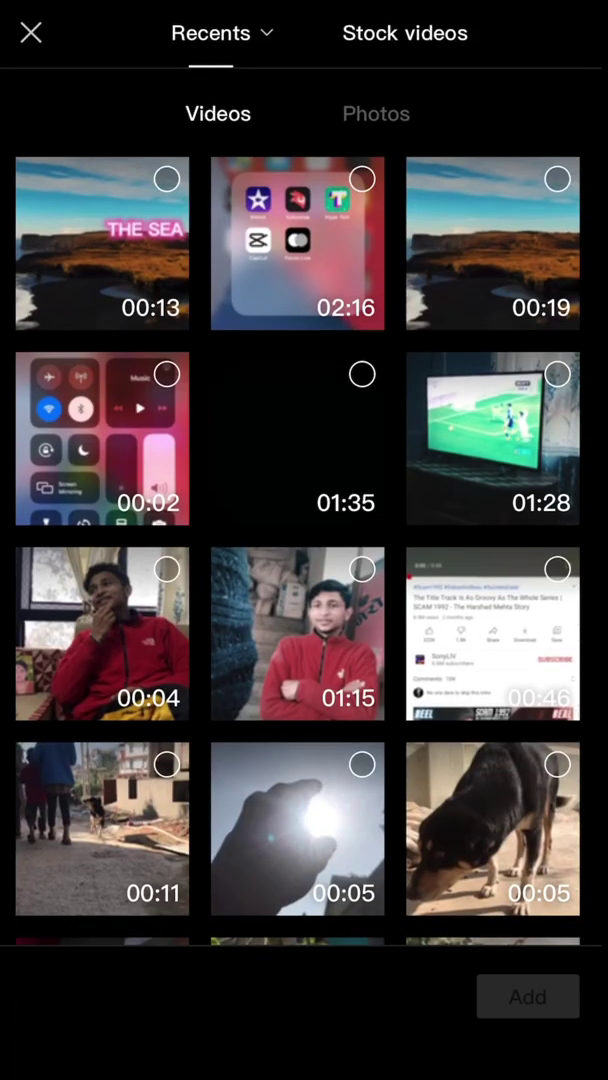
pyautogui.click(101, 243)
pyautogui.click(527, 996)
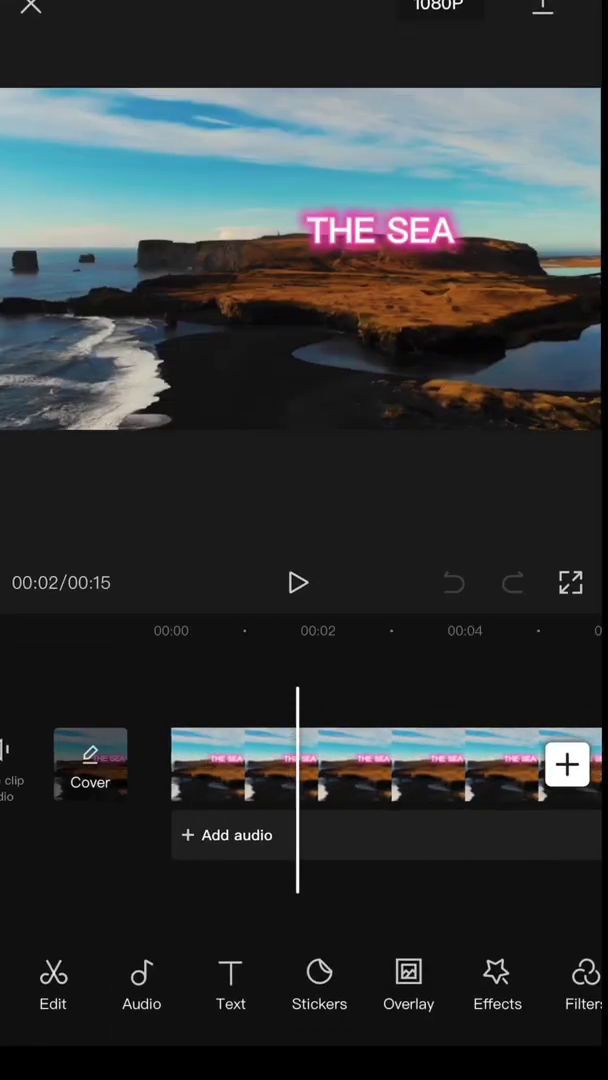
pyautogui.moveTo(350, 765)
pyautogui.mouseDown()
pyautogui.moveTo(480, 765)
pyautogui.moveTo(150, 765)
pyautogui.mouseUp()
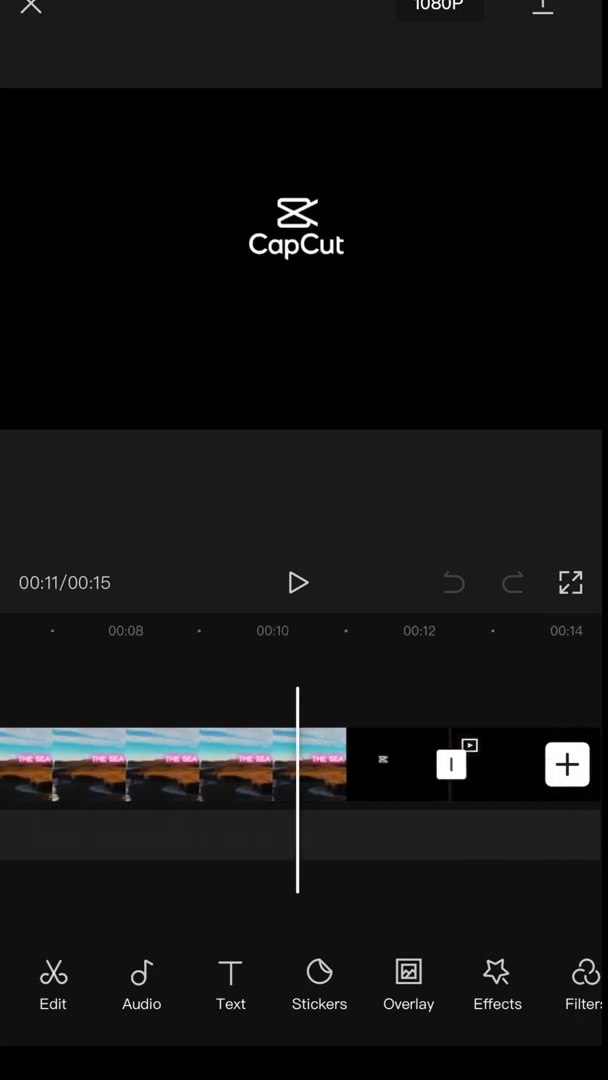
pyautogui.click(380, 765)
pyautogui.click(497, 985)
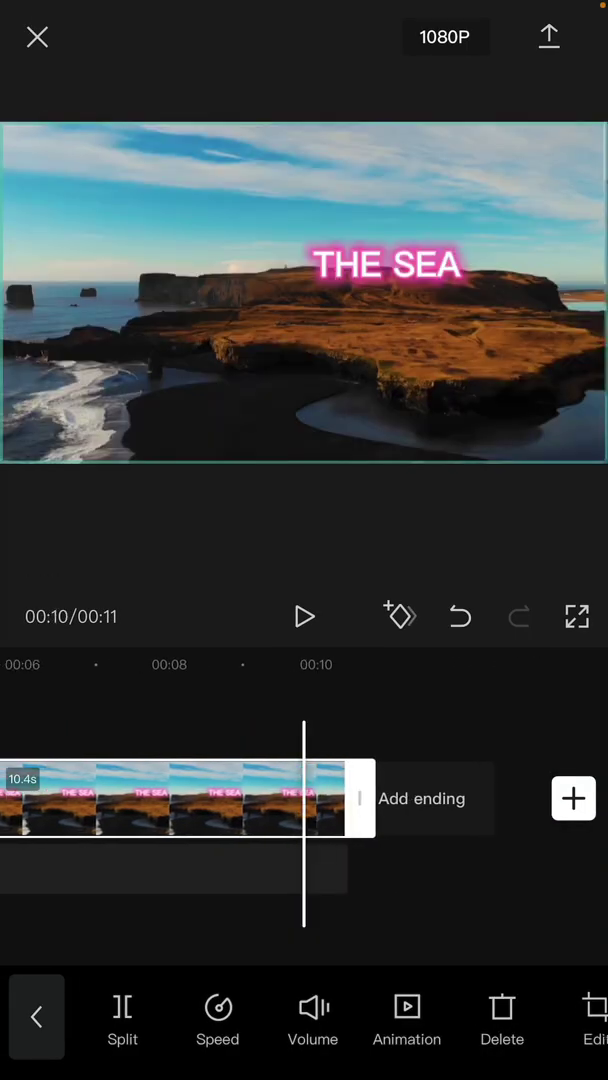
# Choose the original textless 00:19 headland clip in the overlay media picker.
pyautogui.moveTo(150, 798); pyautogui.dragTo(450, 798)
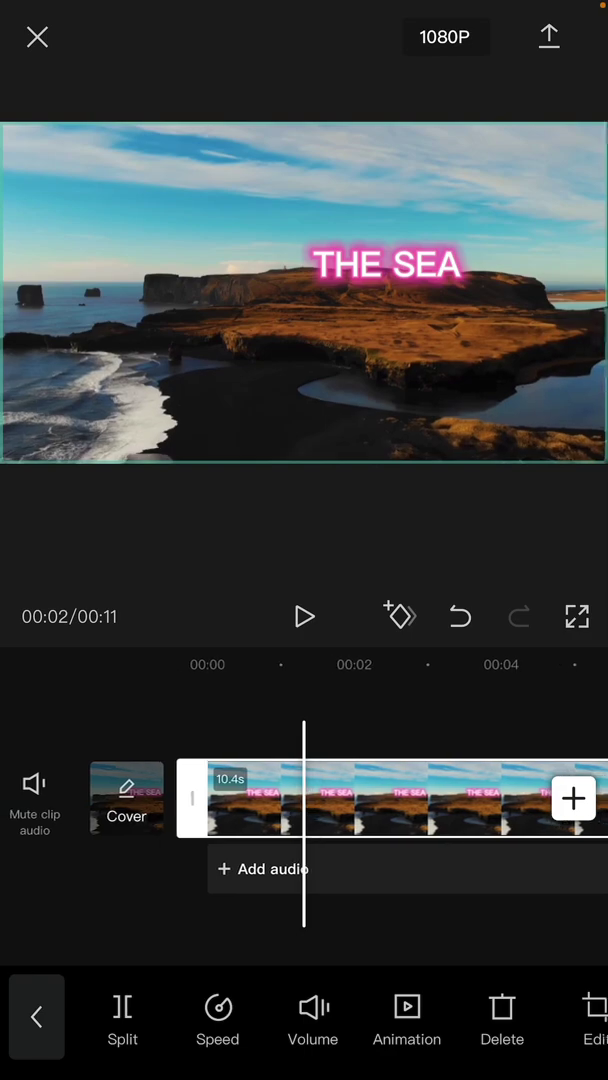
pyautogui.click(300, 530)
pyautogui.moveTo(350, 798); pyautogui.dragTo(460, 798)
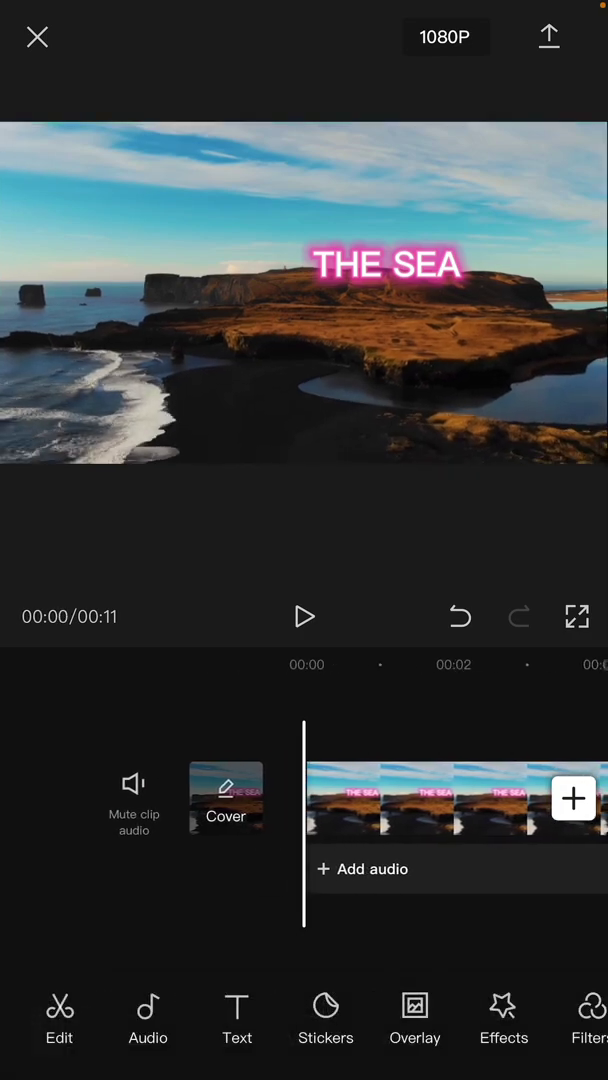
pyautogui.moveTo(500, 1015); pyautogui.dragTo(300, 1015)
pyautogui.moveTo(450, 1015); pyautogui.dragTo(300, 1015)
pyautogui.moveTo(200, 1015); pyautogui.dragTo(450, 1015)
pyautogui.click(414, 1018)
pyautogui.click(336, 1018)
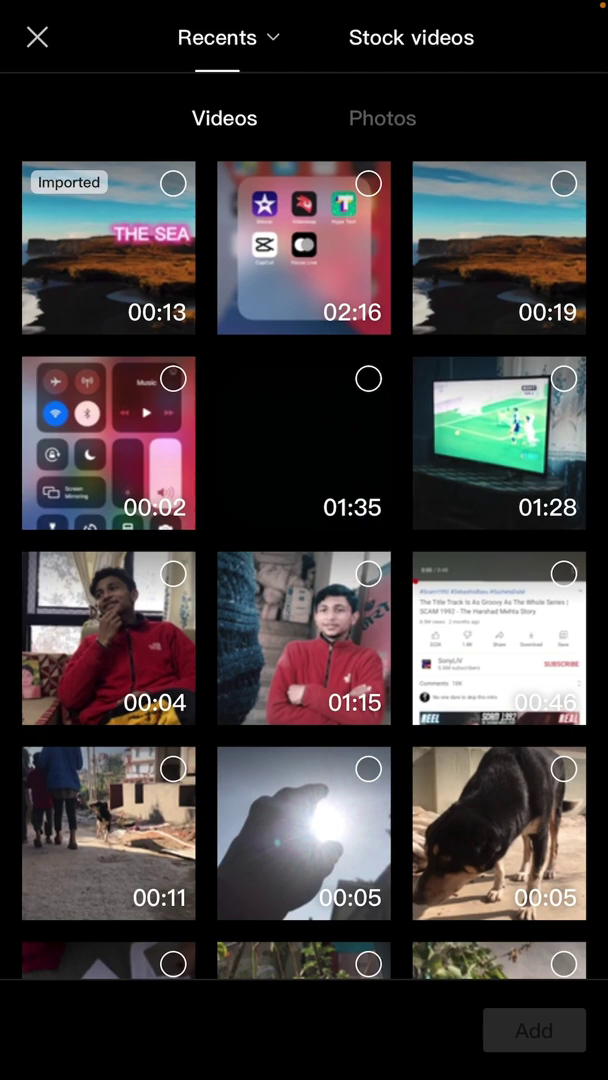
pyautogui.click(563, 183)
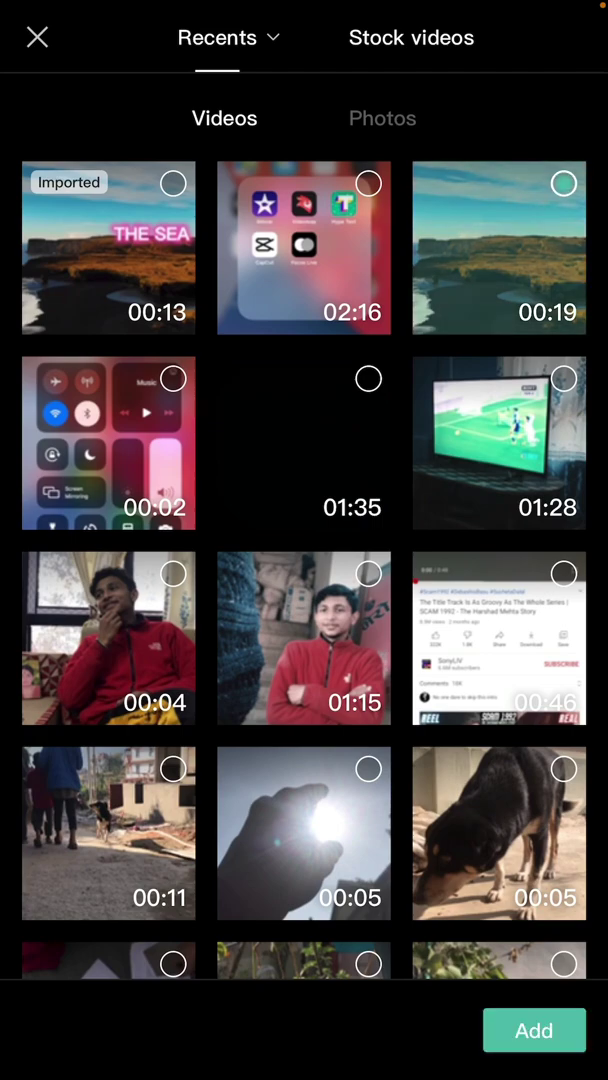
# Add the 00:19 headland clip as an overlay above the THE SEA clip.
pyautogui.click(534, 1030)
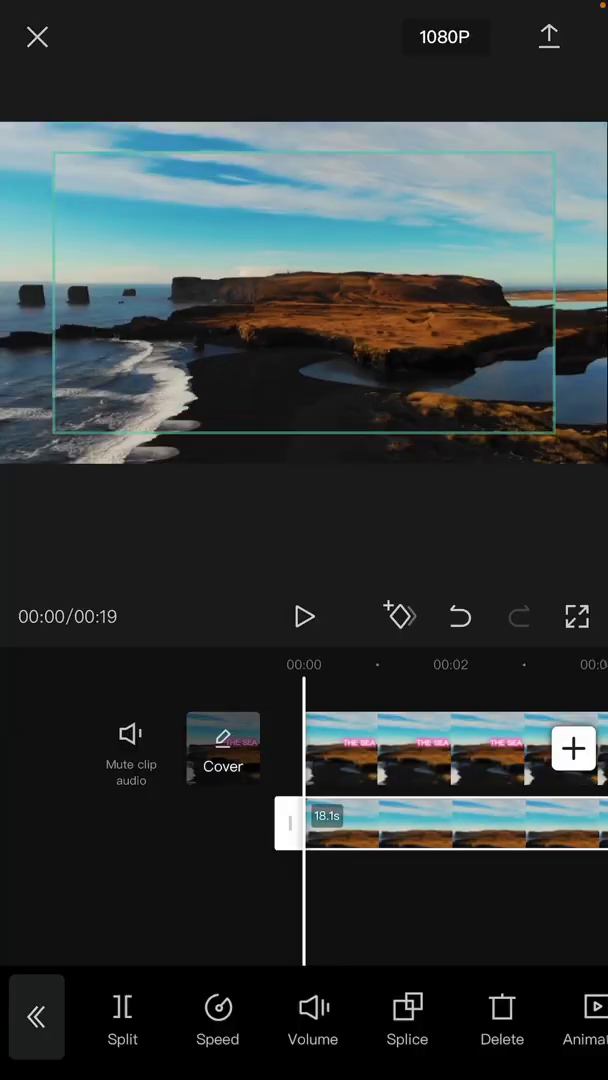
pyautogui.moveTo(350, 880); pyautogui.dragTo(425, 880)
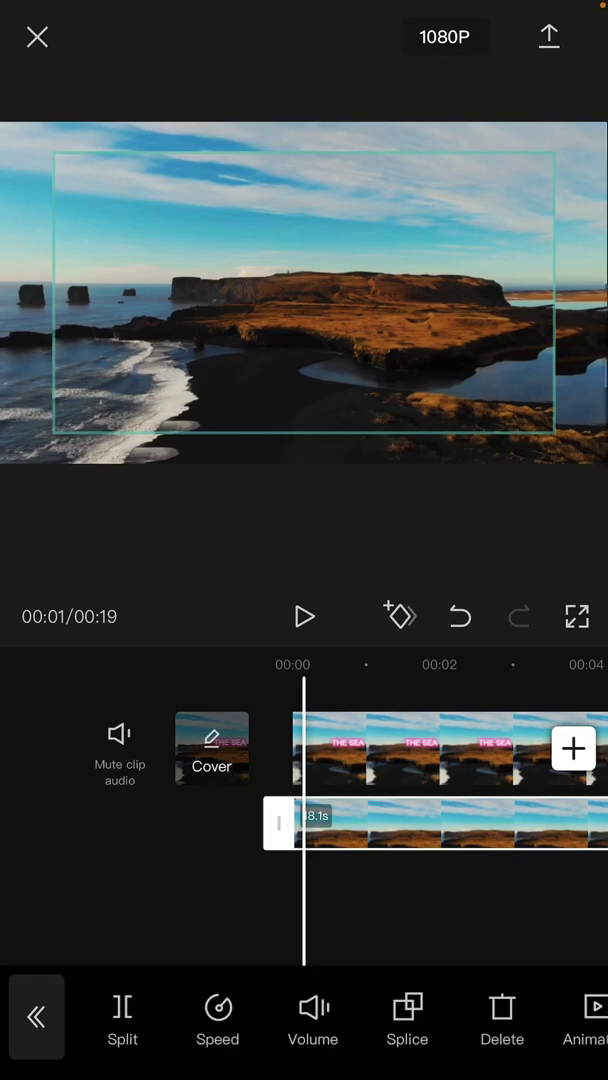
pyautogui.moveTo(425, 880); pyautogui.dragTo(390, 880)
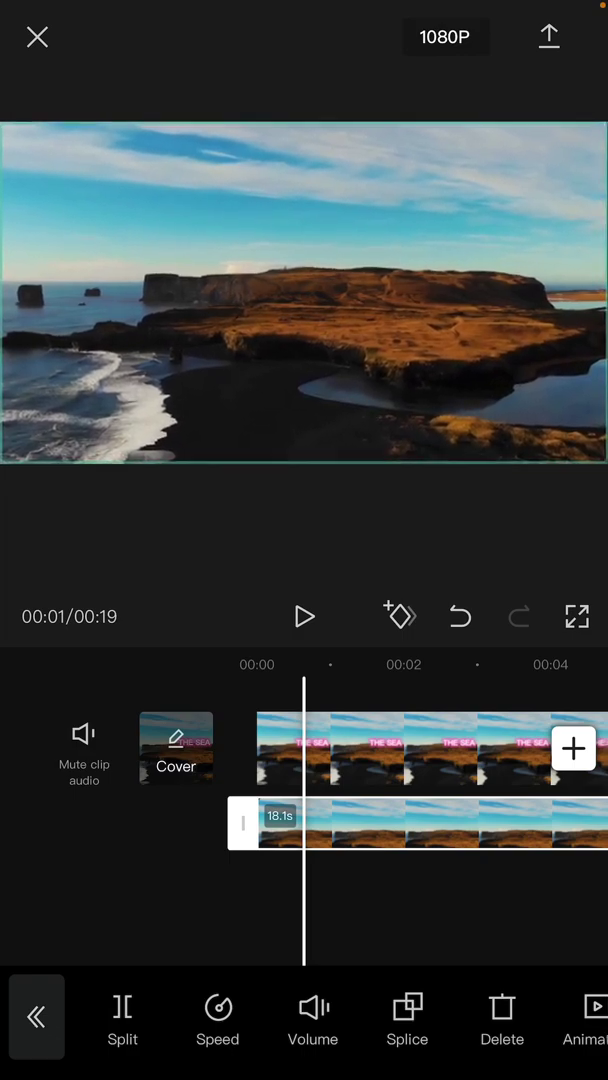
pyautogui.moveTo(500, 760); pyautogui.dragTo(100, 760)
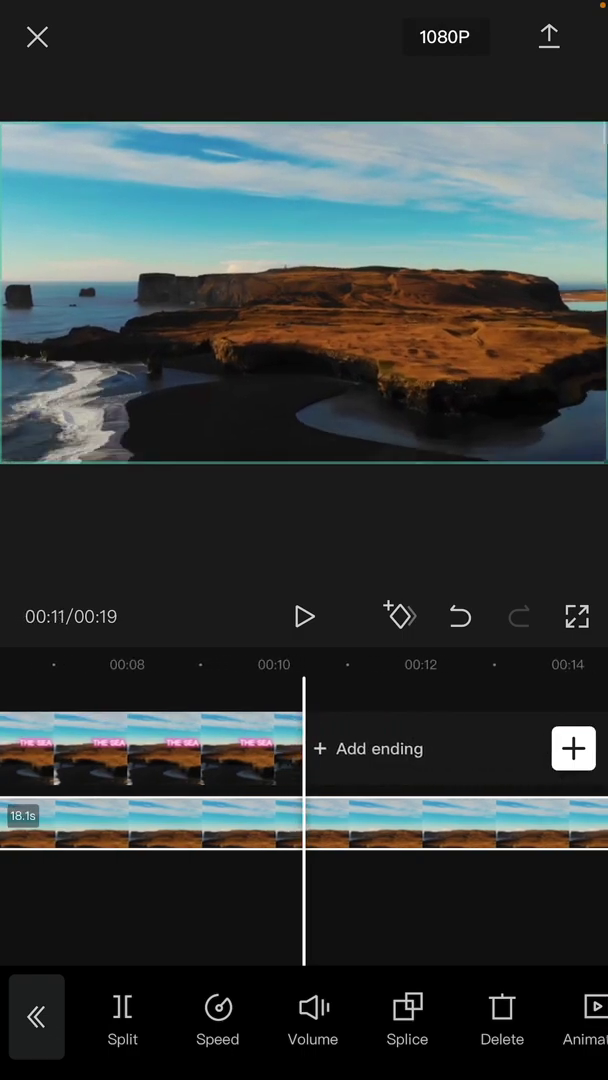
# Split the overlay where the main clip ends and delete the leftover part.
pyautogui.click(304, 900)
pyautogui.click(150, 825)
pyautogui.moveTo(500, 1020); pyautogui.dragTo(230, 1020)
pyautogui.moveTo(400, 1020); pyautogui.dragTo(300, 1020)
pyautogui.moveTo(150, 1020); pyautogui.dragTo(500, 1020)
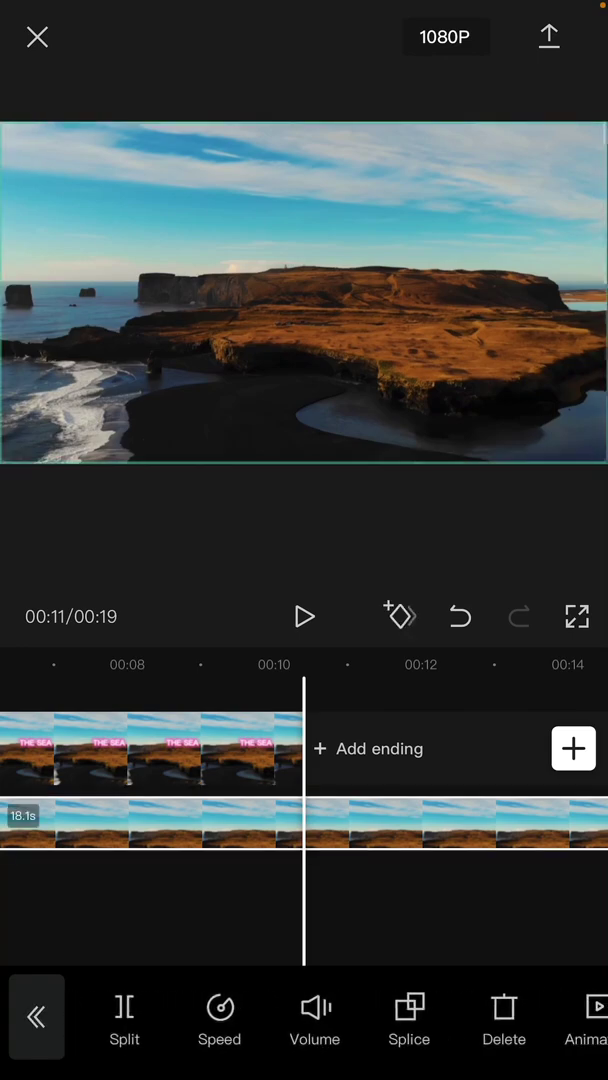
pyautogui.click(124, 1018)
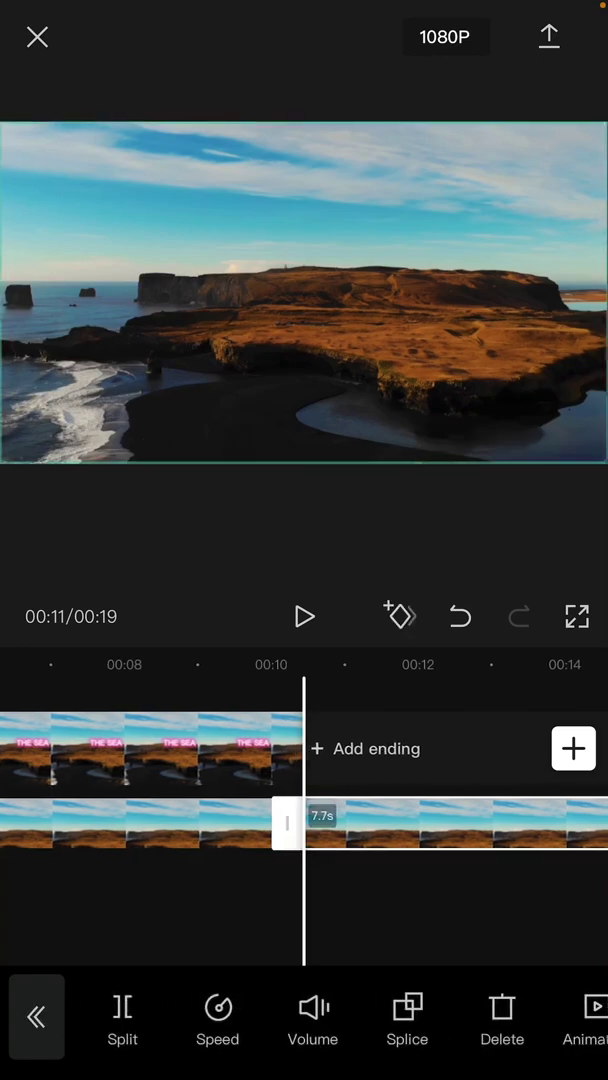
pyautogui.click(502, 1018)
pyautogui.moveTo(150, 830)
pyautogui.mouseDown()
pyautogui.moveTo(450, 830)
pyautogui.moveTo(160, 830)
pyautogui.mouseUp()
pyautogui.moveTo(100, 830); pyautogui.dragTo(560, 830)
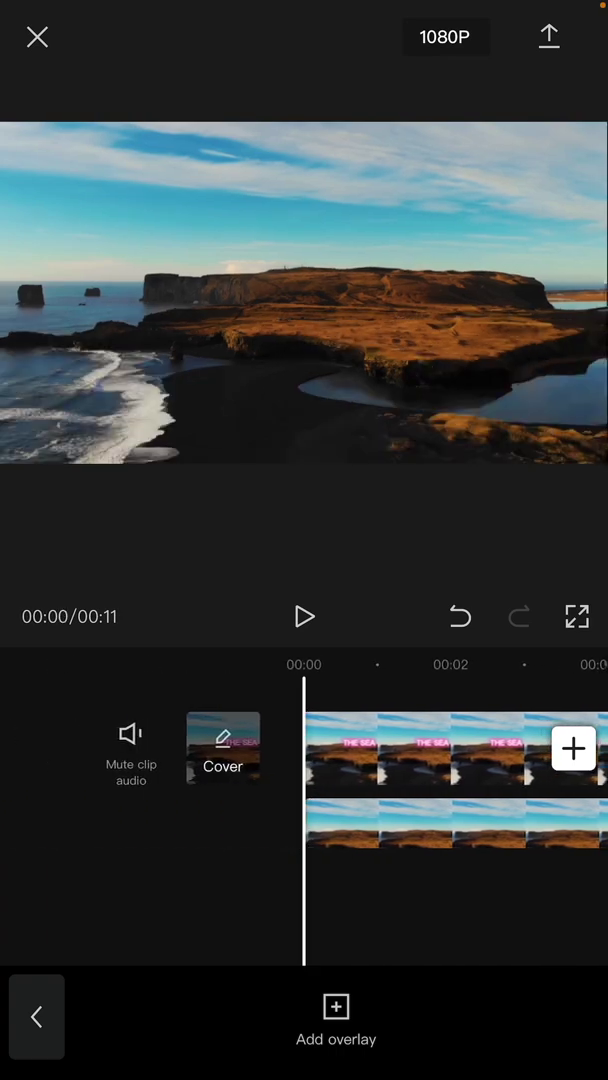
# Select the headland overlay clip at about 00:01 and bring up its Mask options.
pyautogui.click(36, 1016)
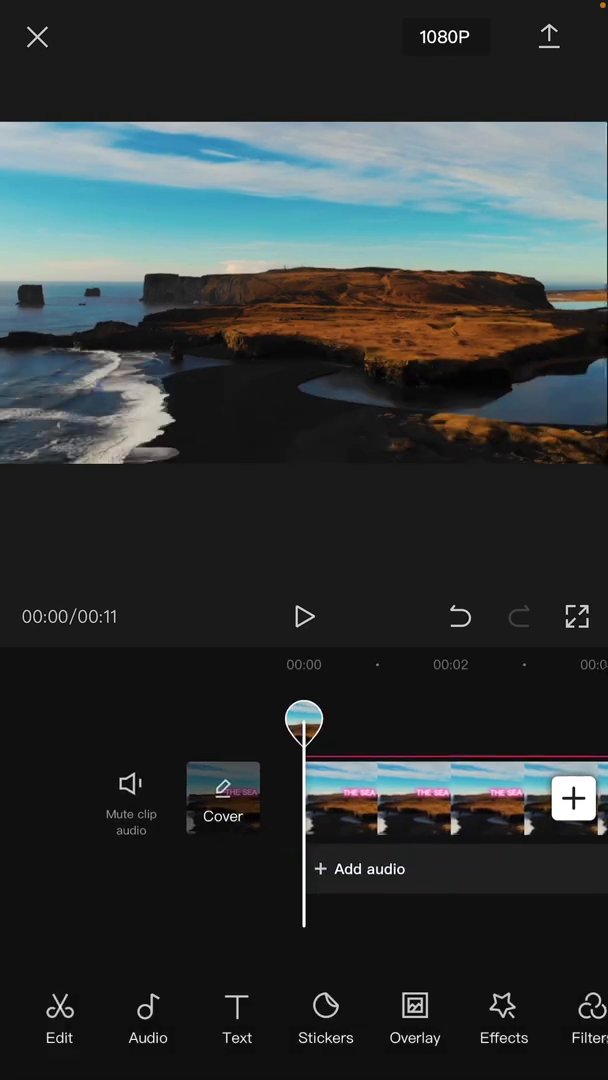
pyautogui.moveTo(450, 800); pyautogui.dragTo(400, 800)
pyautogui.click(400, 800)
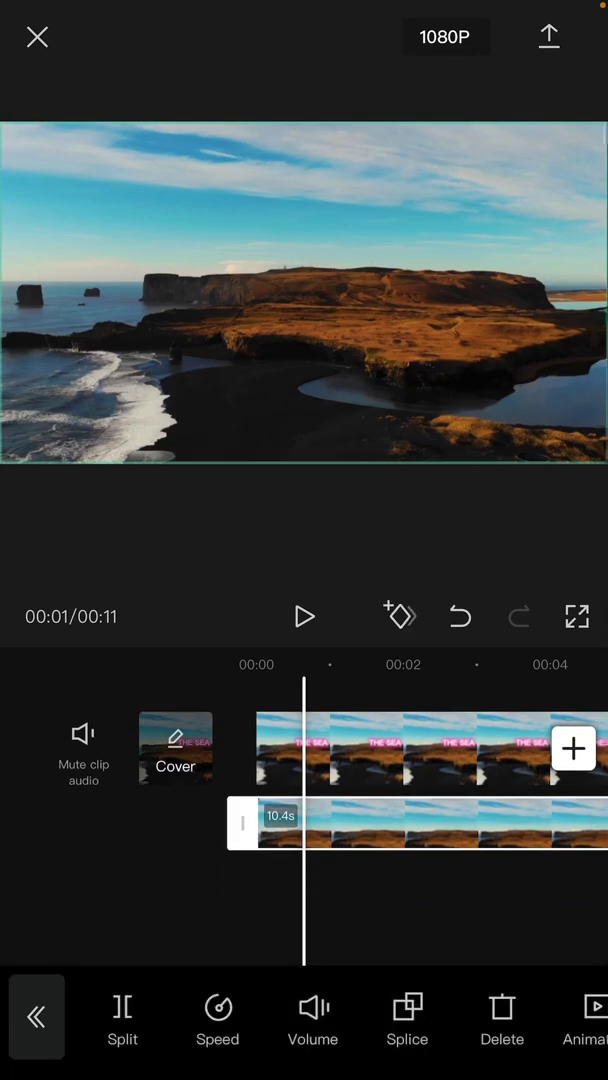
pyautogui.moveTo(450, 1020); pyautogui.dragTo(240, 1020)
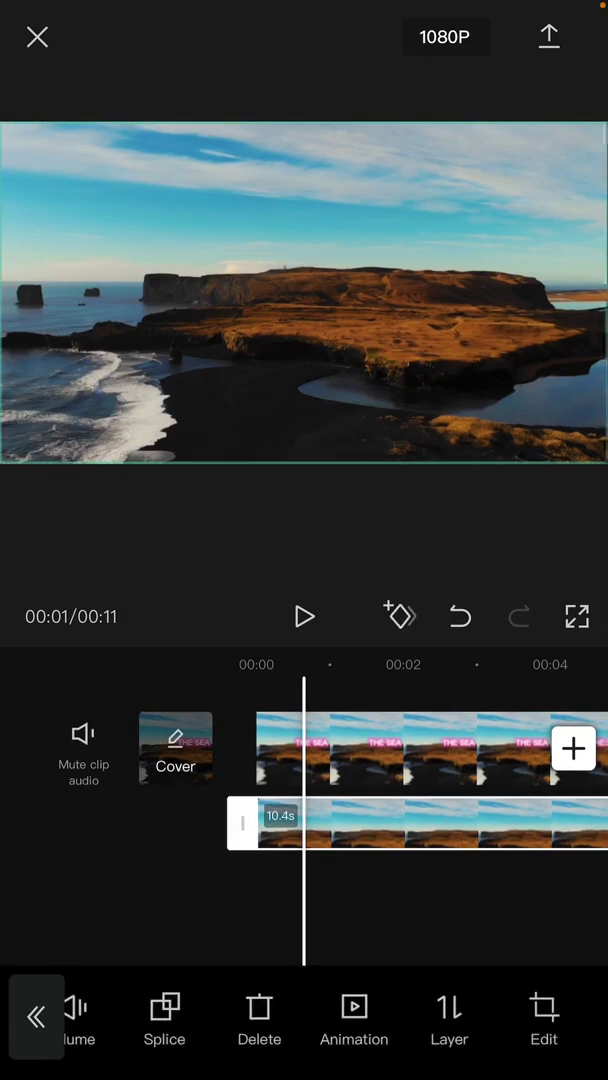
pyautogui.moveTo(450, 1020); pyautogui.dragTo(220, 1020)
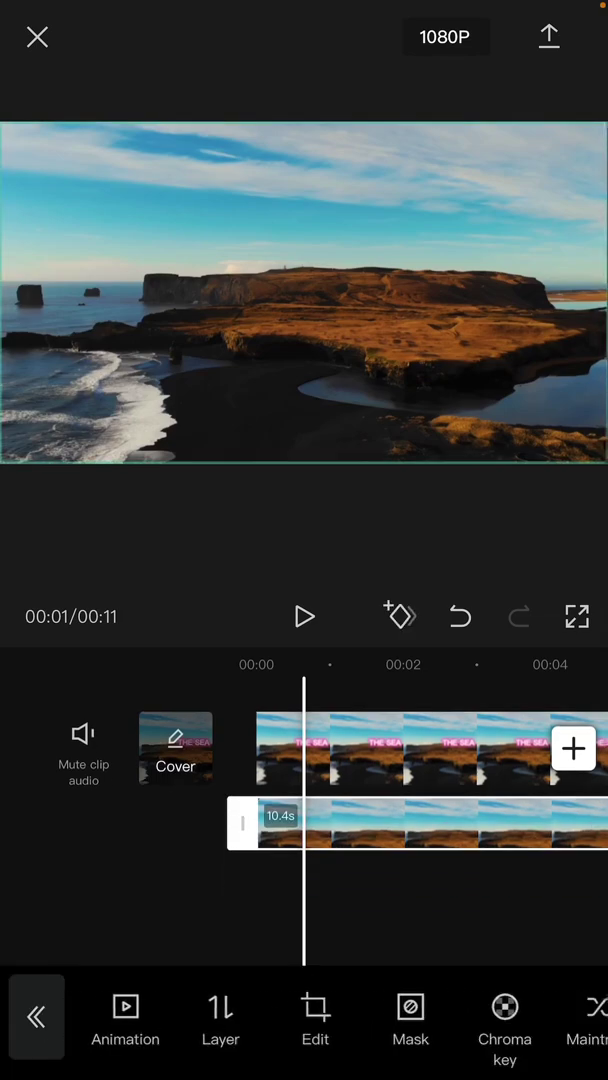
pyautogui.click(410, 1018)
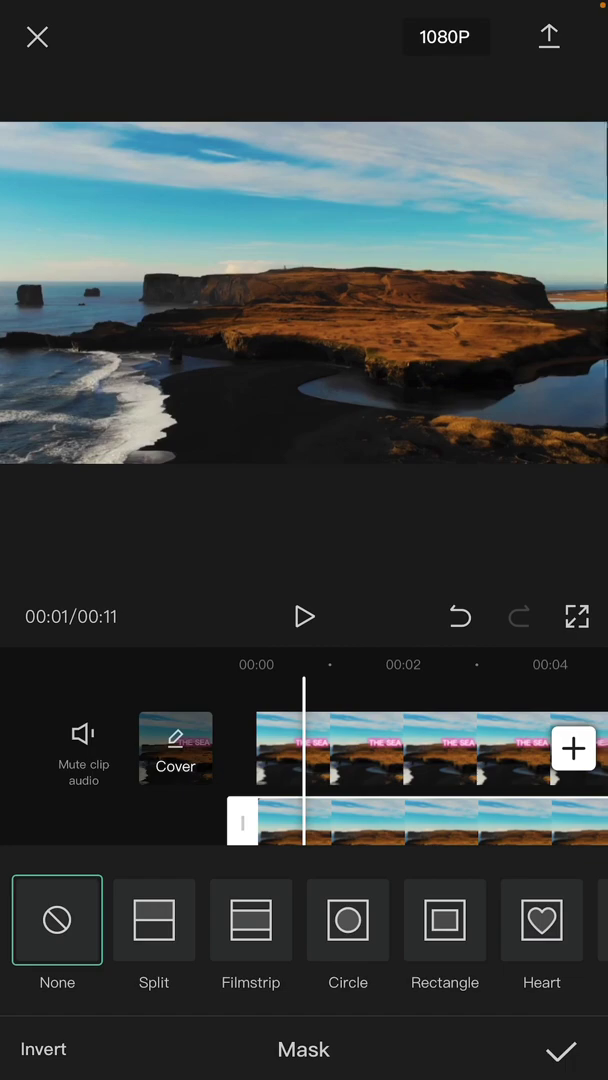
# Apply a split mask rotated about 180°, aligned level with the headland ridge, and confirm it.
pyautogui.click(153, 920)
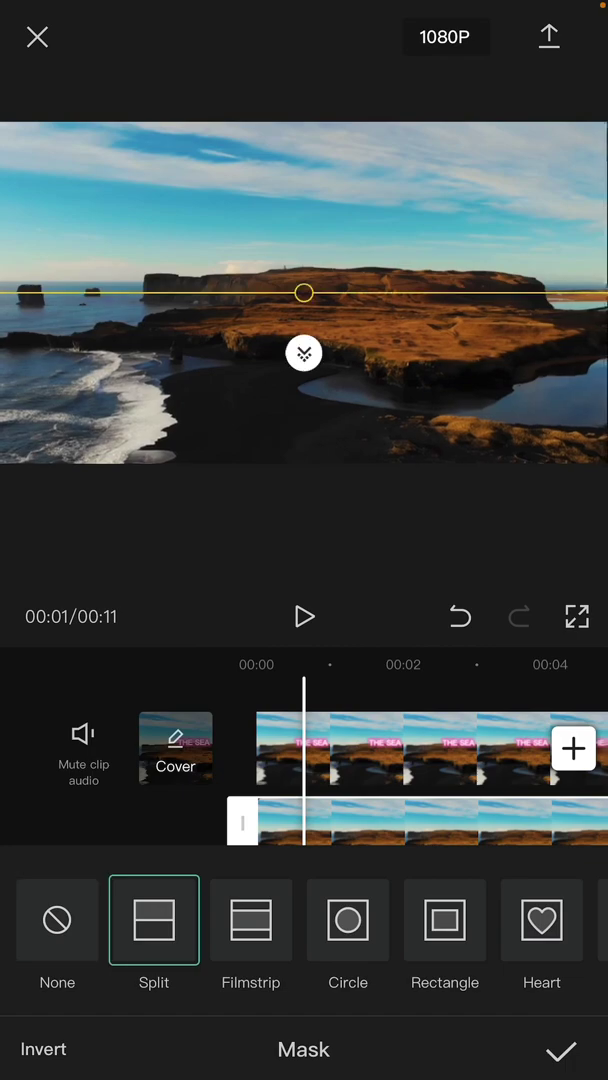
pyautogui.moveTo(303, 353)
pyautogui.mouseDown()
pyautogui.moveTo(276, 347)
pyautogui.moveTo(243, 297)
pyautogui.moveTo(249, 267)
pyautogui.moveTo(303, 232)
pyautogui.mouseUp()
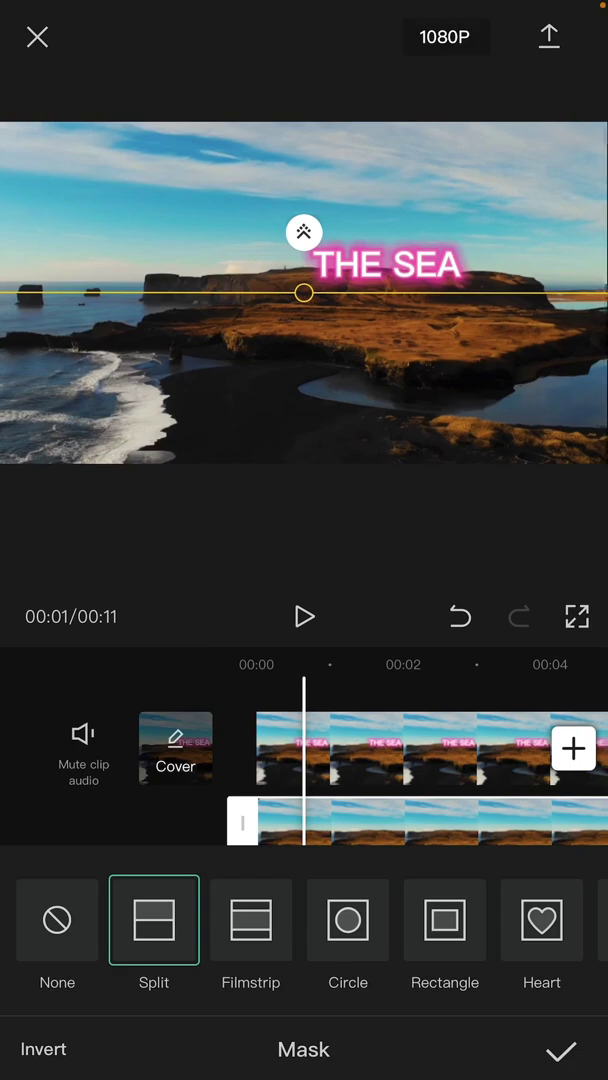
pyautogui.moveTo(303, 292); pyautogui.dragTo(303, 270)
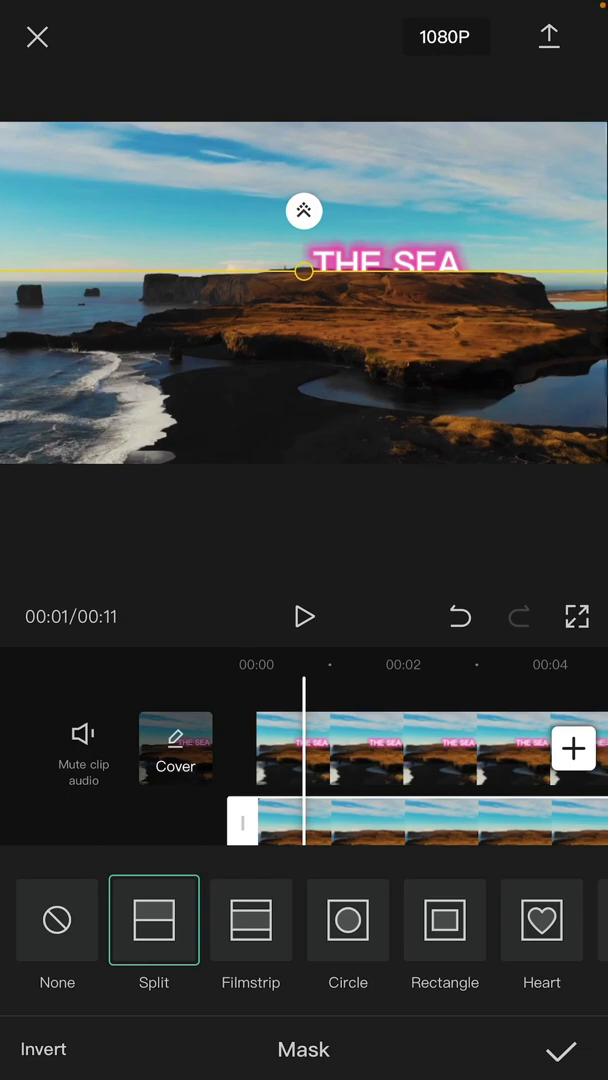
pyautogui.moveTo(450, 272); pyautogui.dragTo(450, 280)
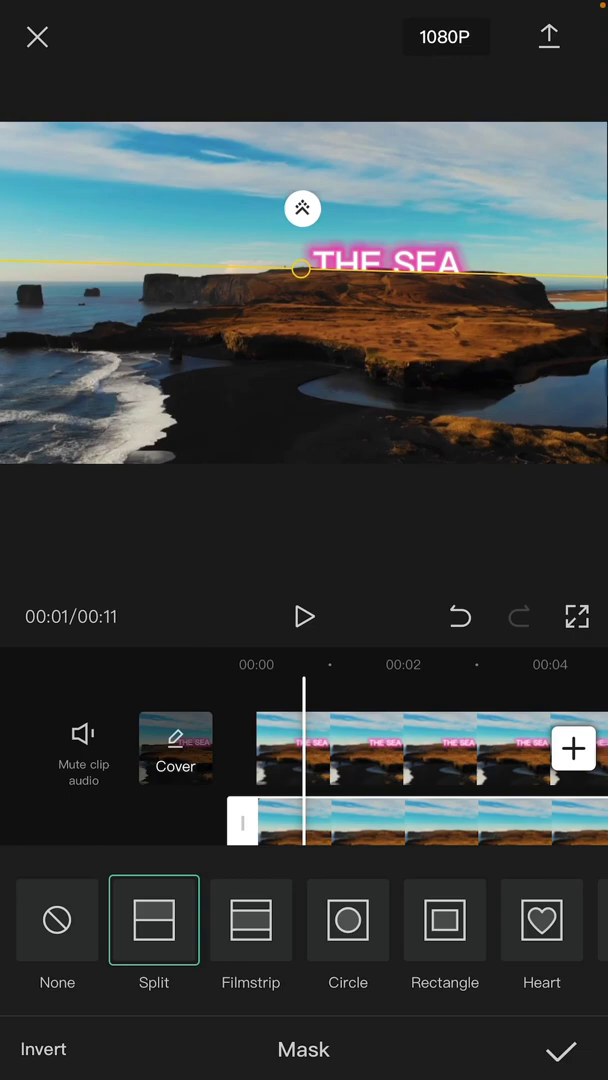
pyautogui.moveTo(450, 278); pyautogui.dragTo(450, 274)
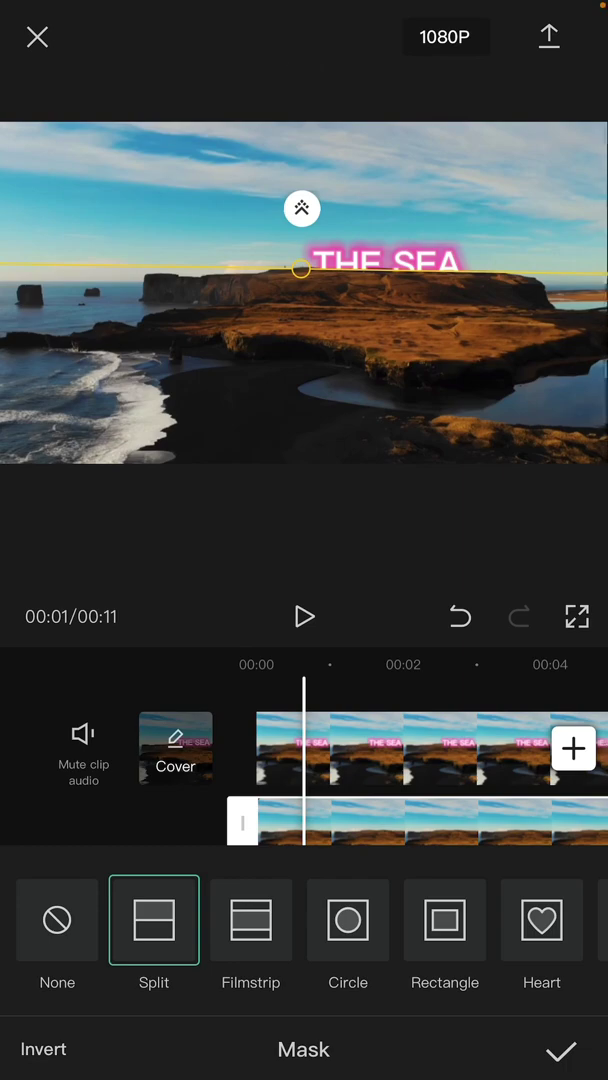
pyautogui.click(560, 1050)
pyautogui.click(450, 900)
pyautogui.moveTo(400, 830); pyautogui.dragTo(430, 830)
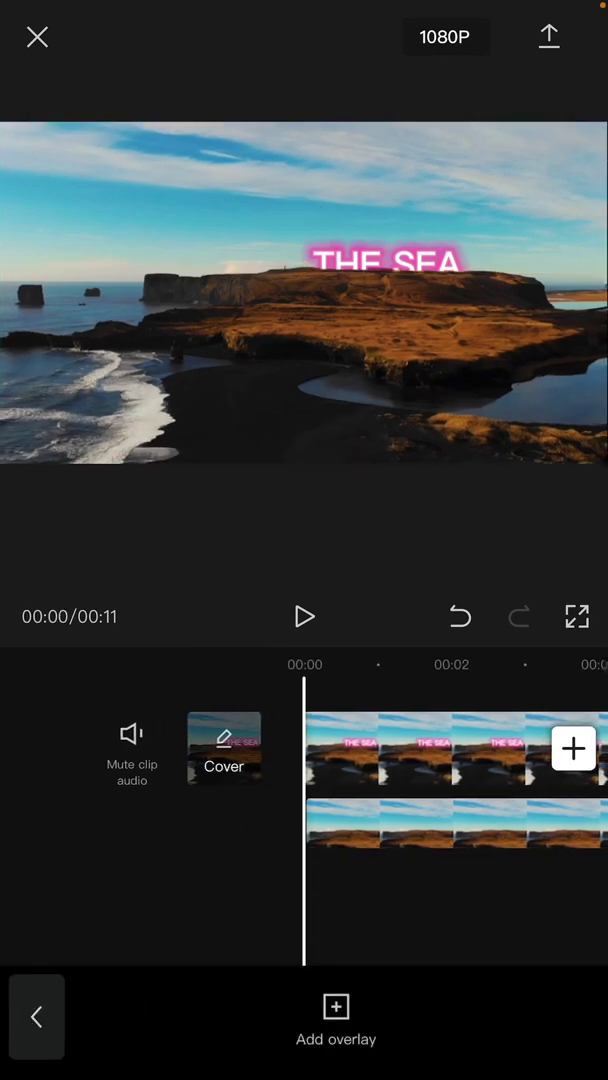
pyautogui.click(304, 616)
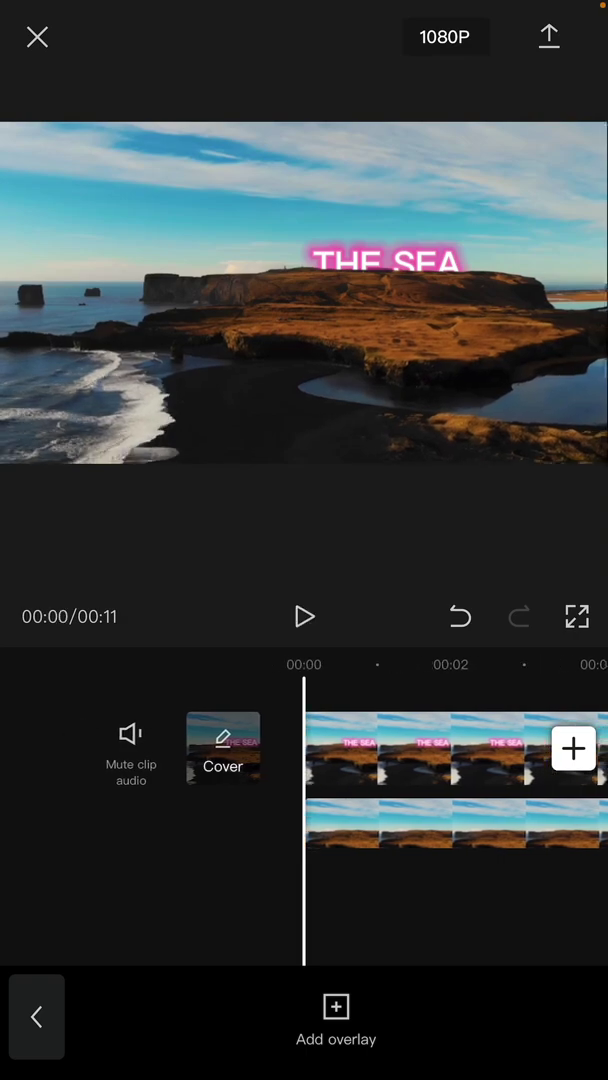
pyautogui.moveTo(430, 830); pyautogui.dragTo(363, 830)
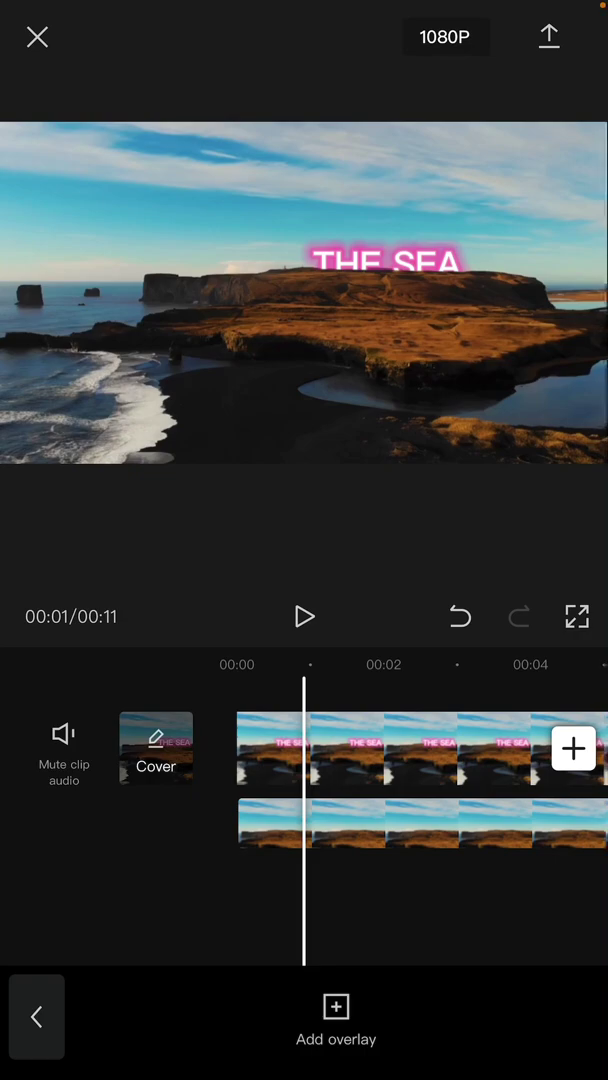
pyautogui.click(304, 616)
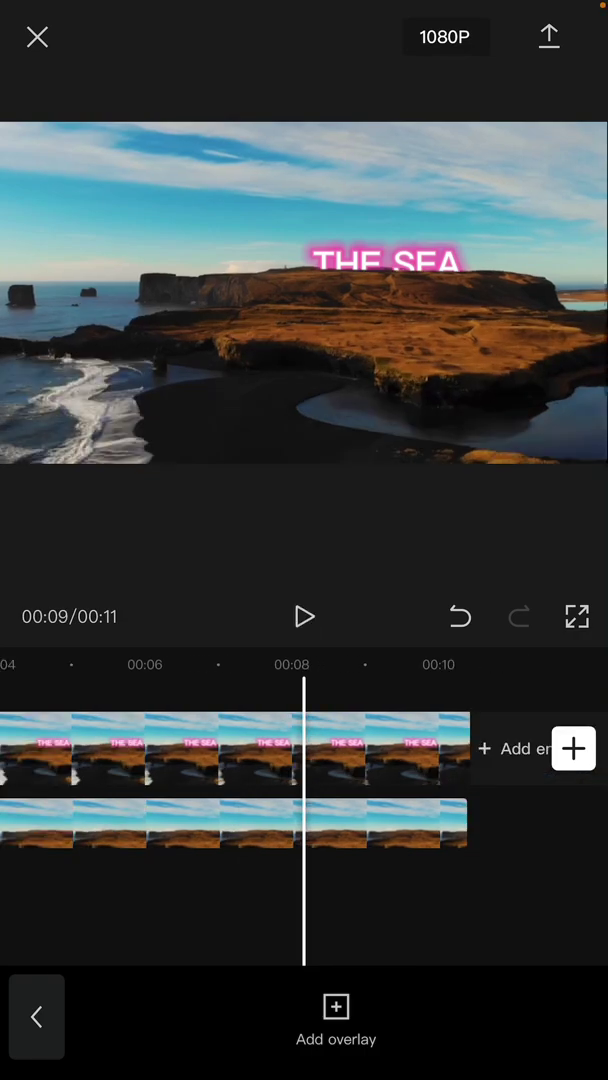